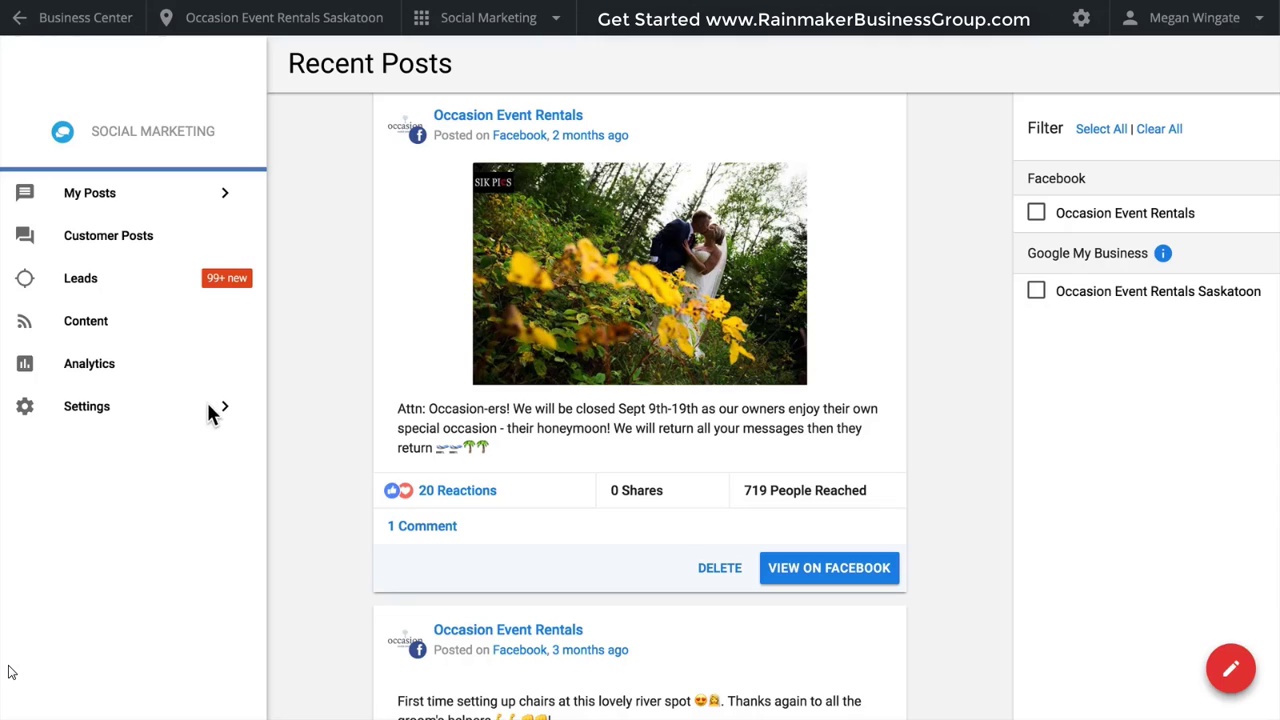
Add a Twitter account to the connected accounts and authorize Social Reputation to use it.
click(160, 418)
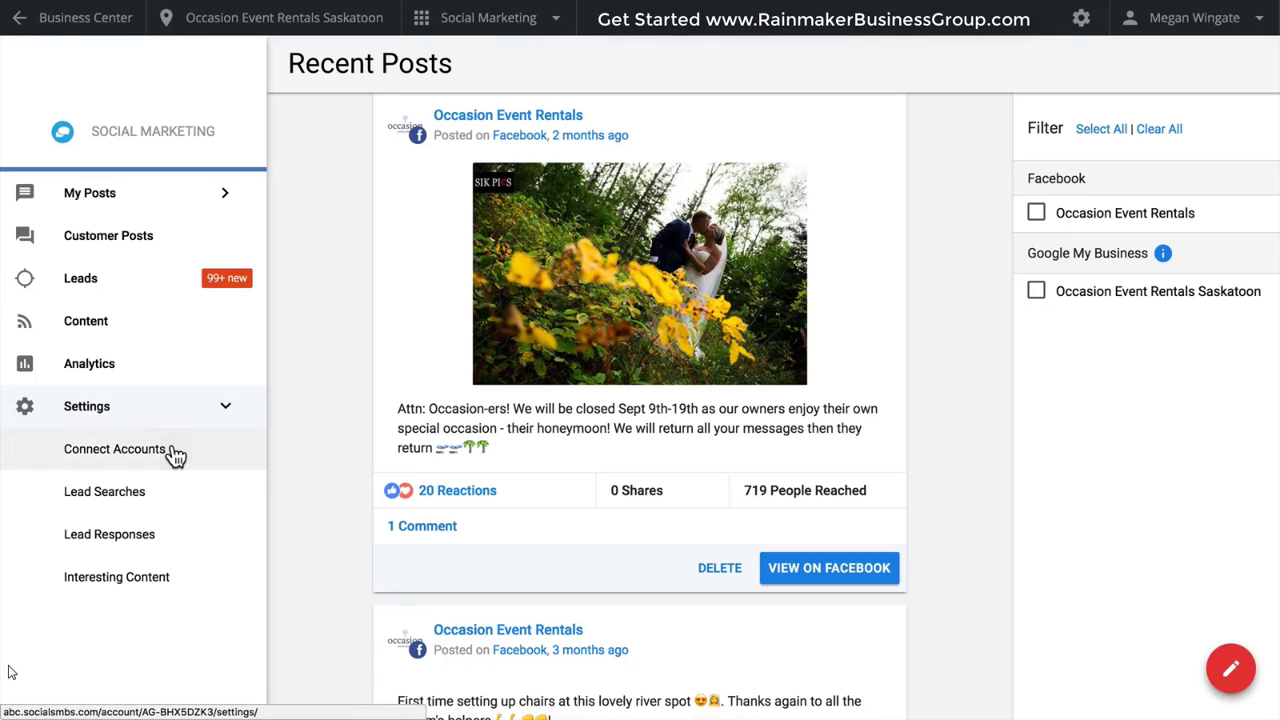
click(175, 456)
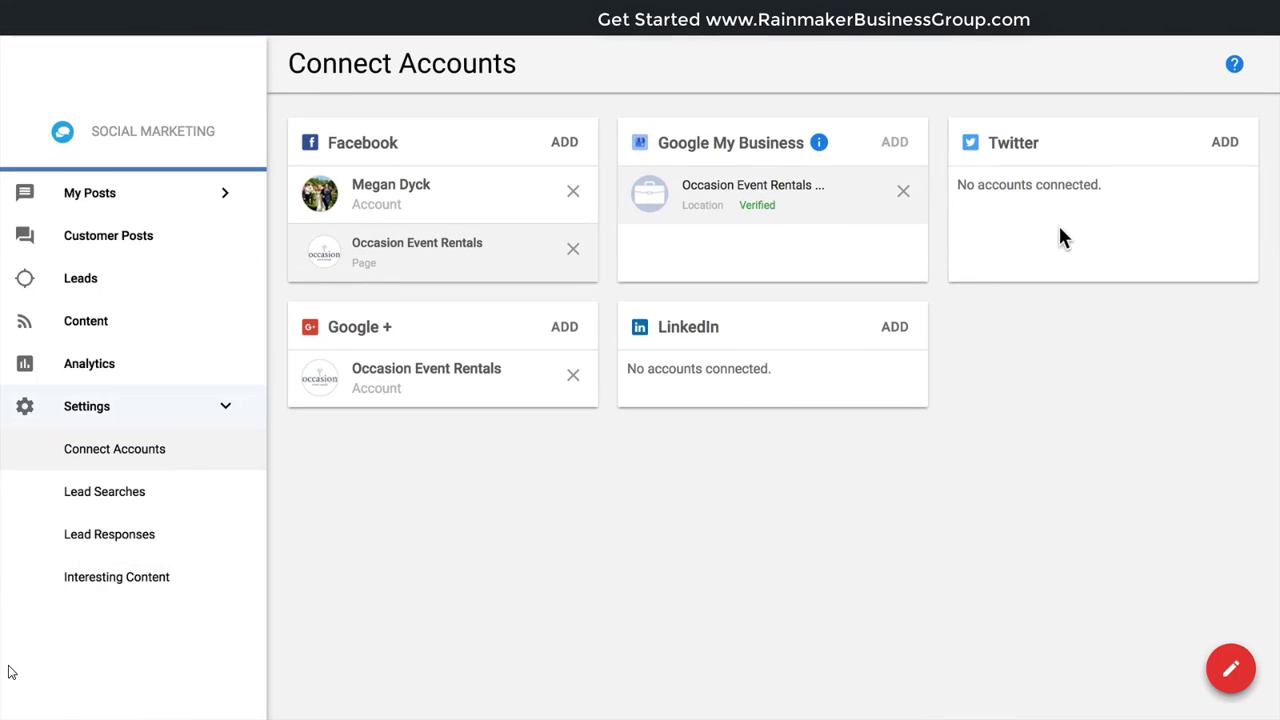
click(1222, 146)
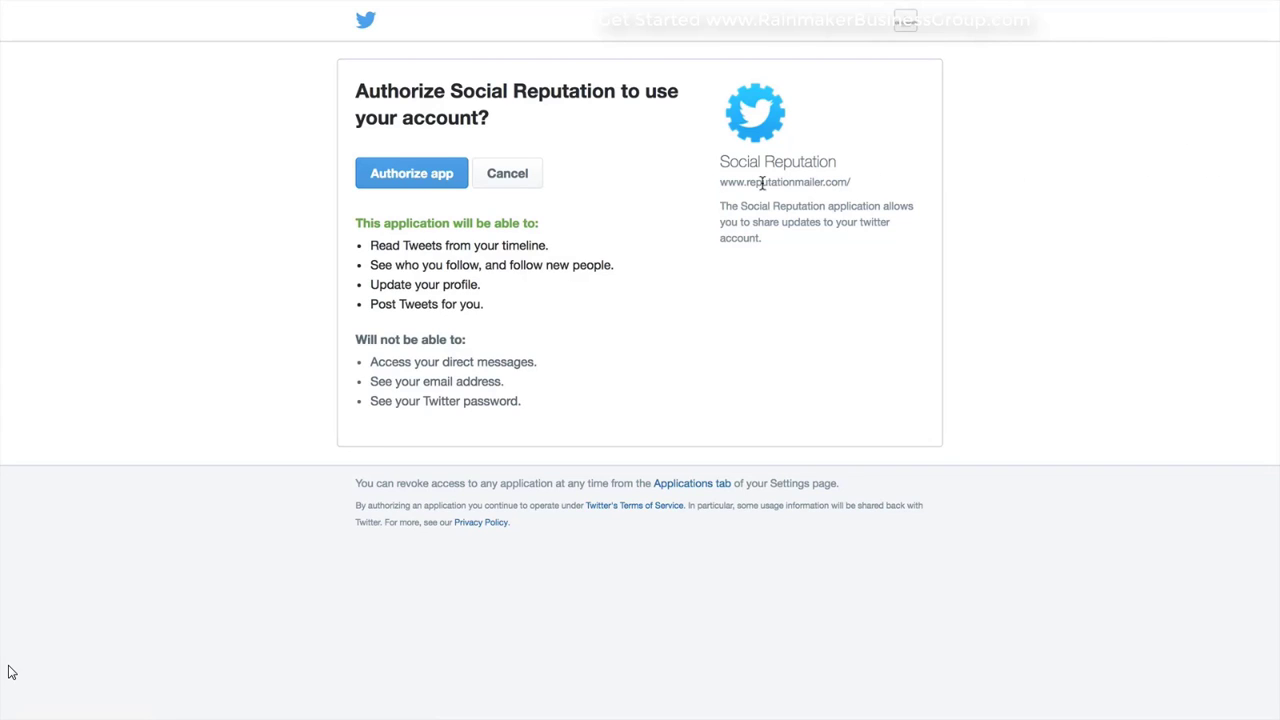
click(428, 186)
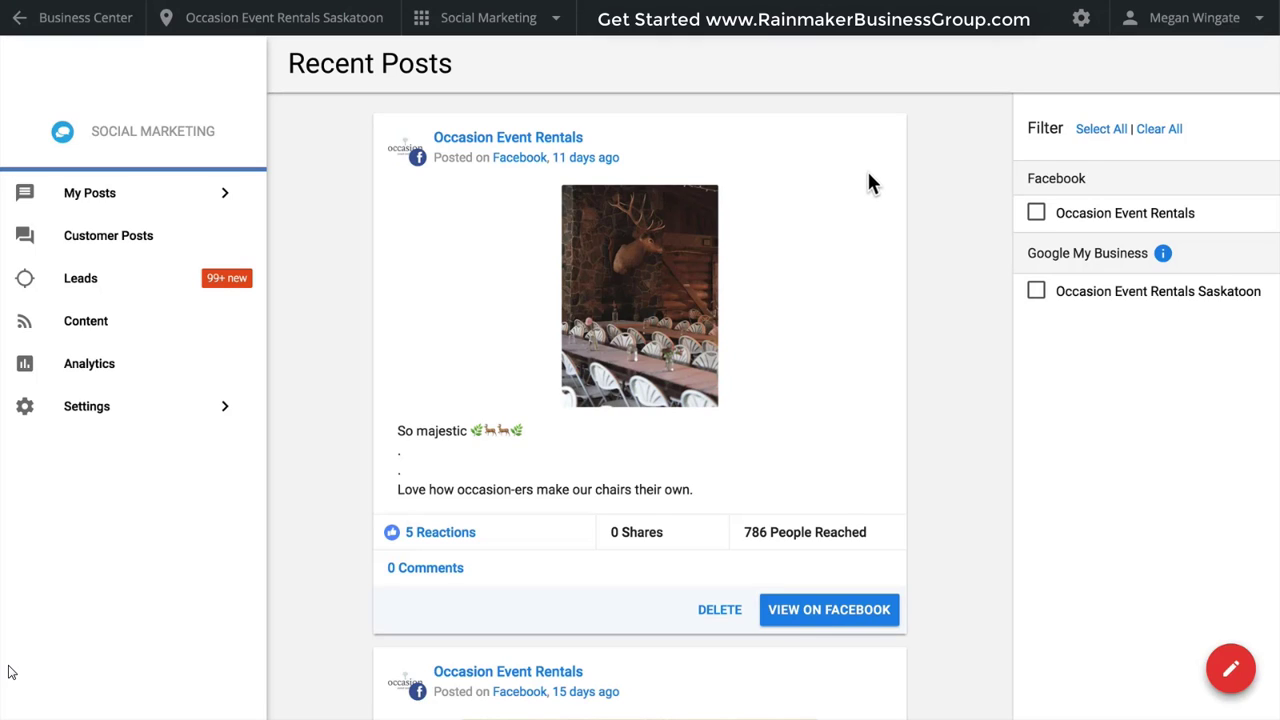
Start a new post, remove the Occasion Event Rentals Saskatoon account from its destinations and add it back.
click(1222, 662)
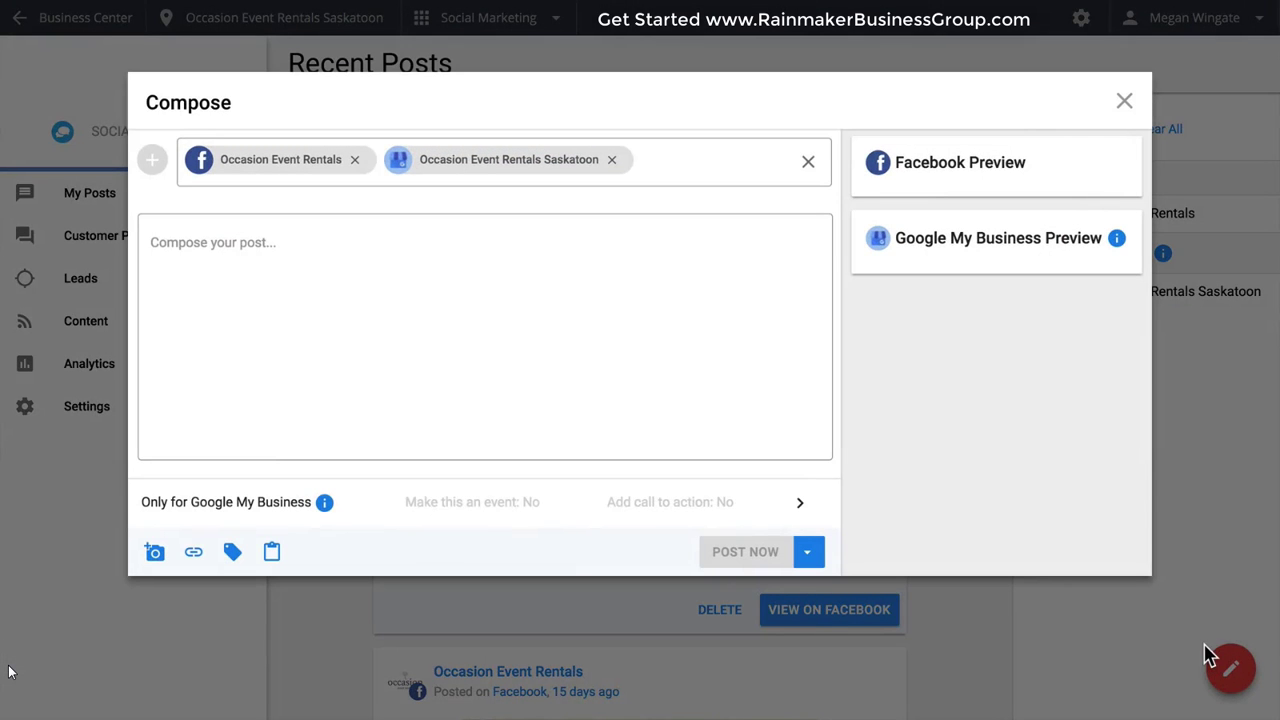
click(612, 160)
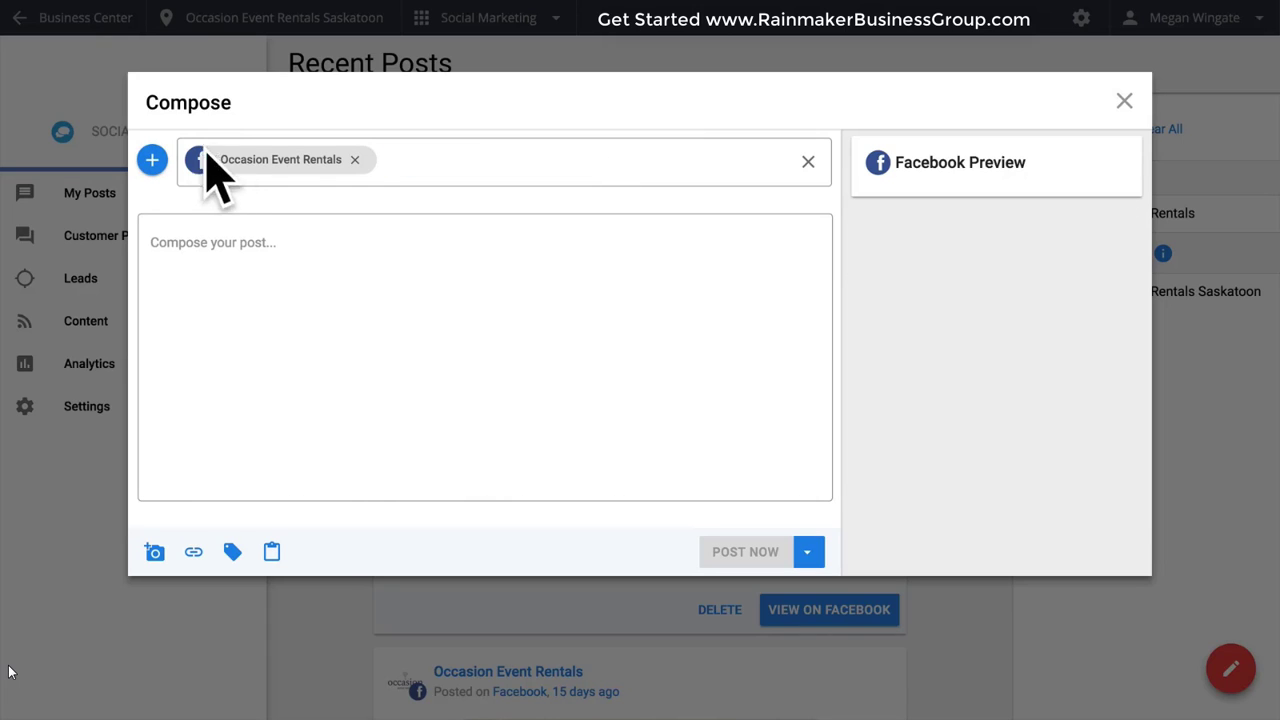
click(152, 160)
click(202, 170)
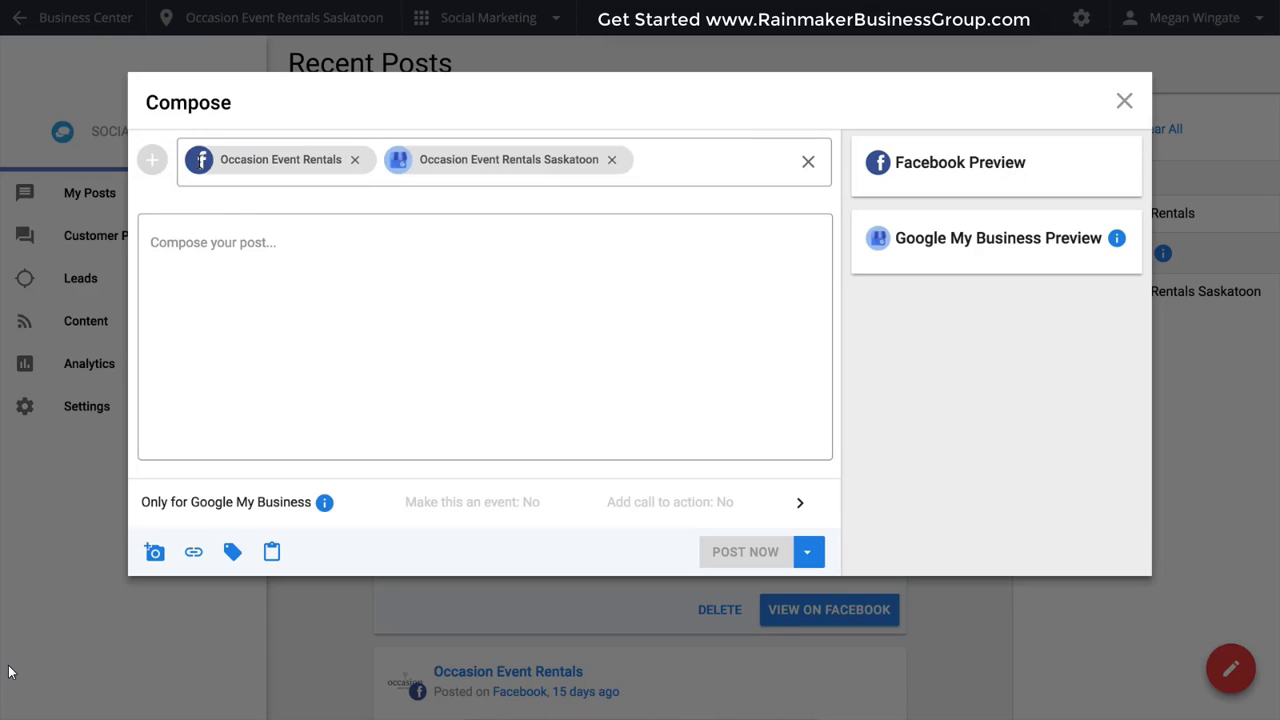
Paste the message offering 10% off winter rentals into the post and attach the image Wedding event.jpg.
click(259, 242)
text(There is no event too big or too small— to us, every occasion is a special one. This week only, 10% off to any of our occasion-ers looking for winter rentals!)
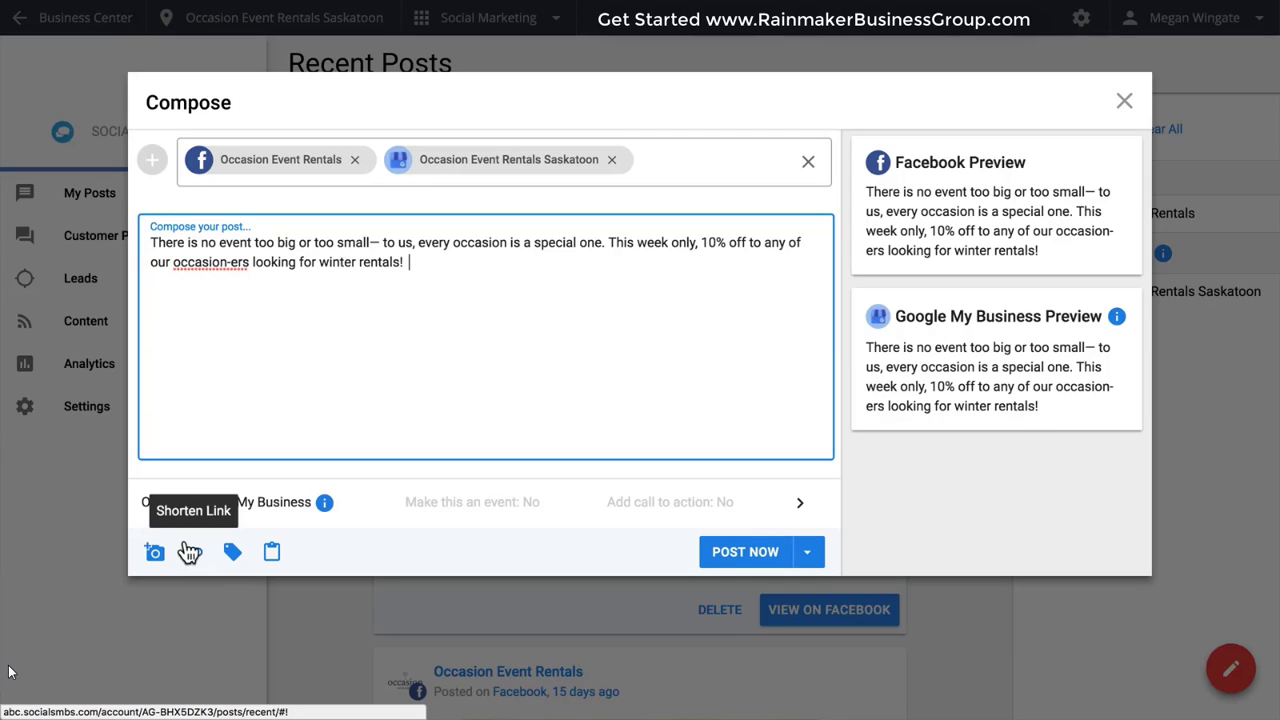
click(155, 553)
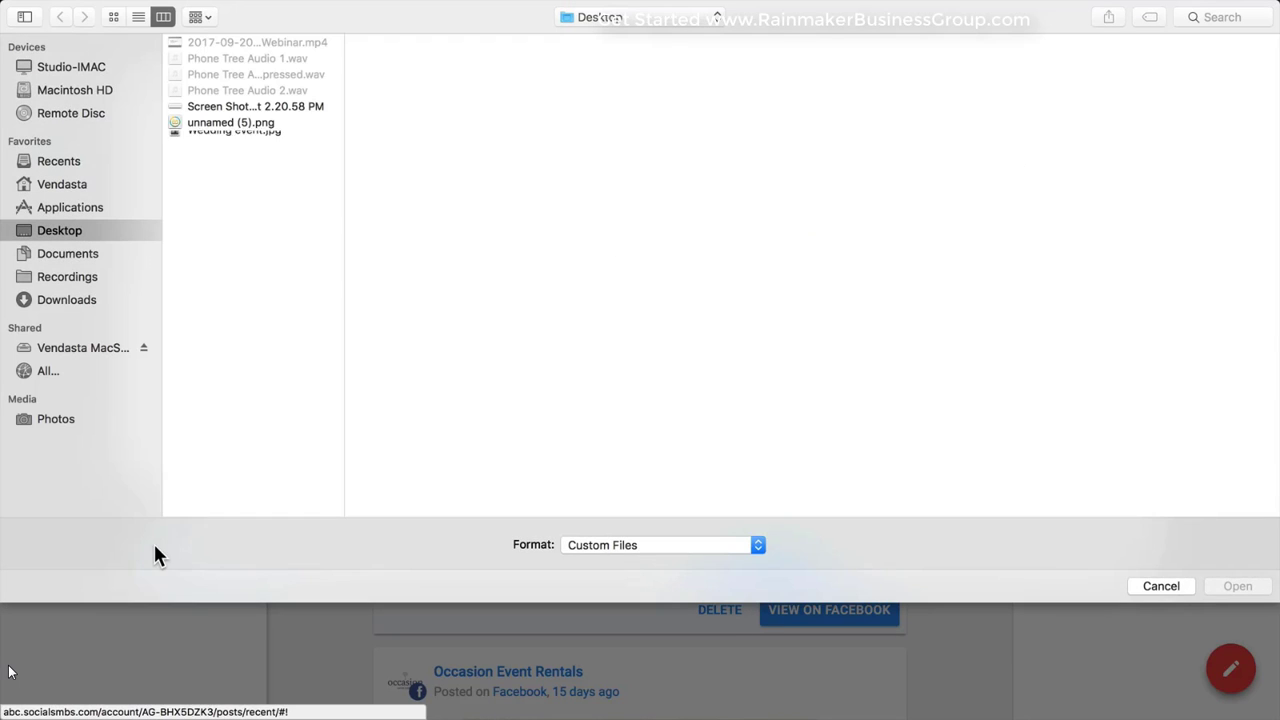
click(262, 139)
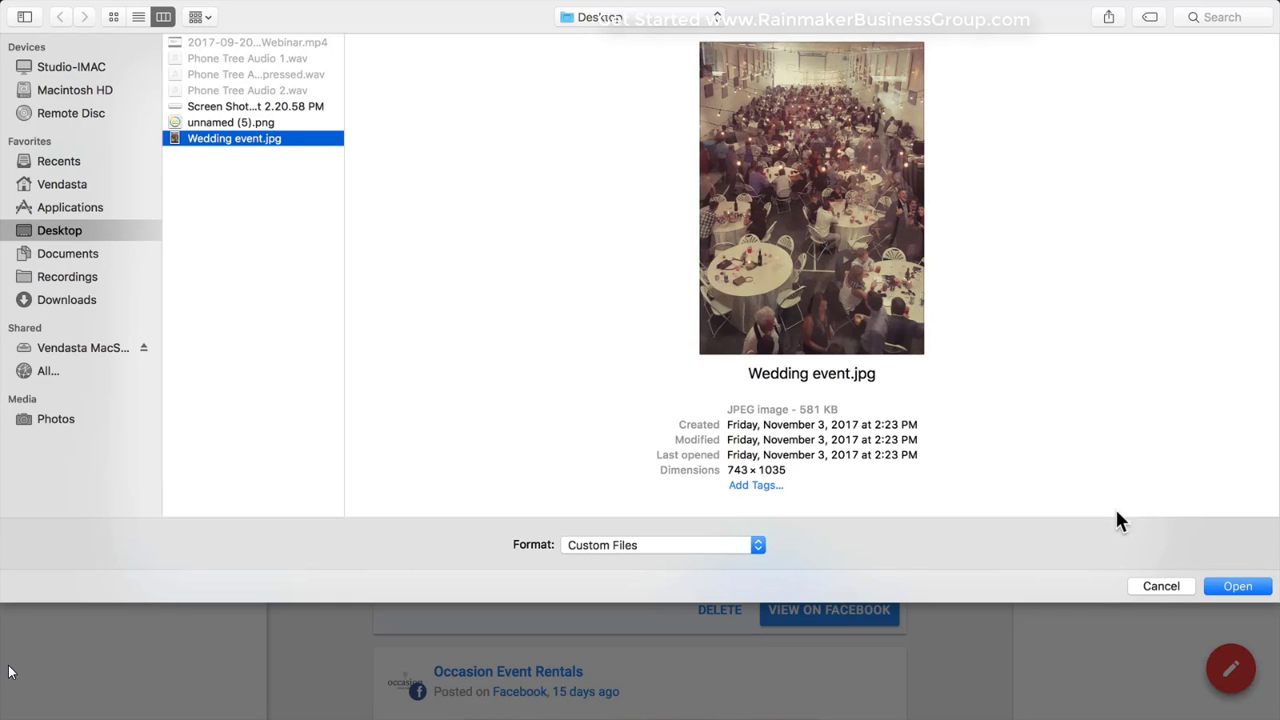
click(1222, 585)
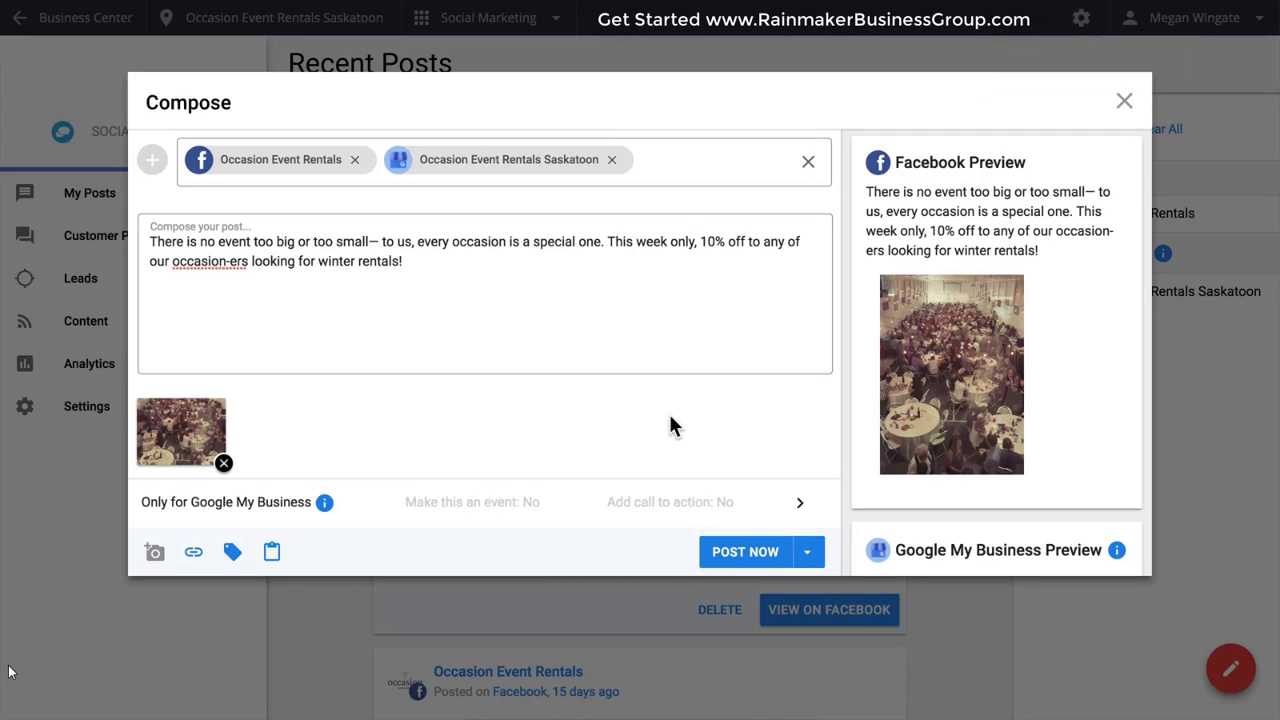
Look at the Interesting Content suggestions and the coupons available for the post without inserting any.
click(270, 556)
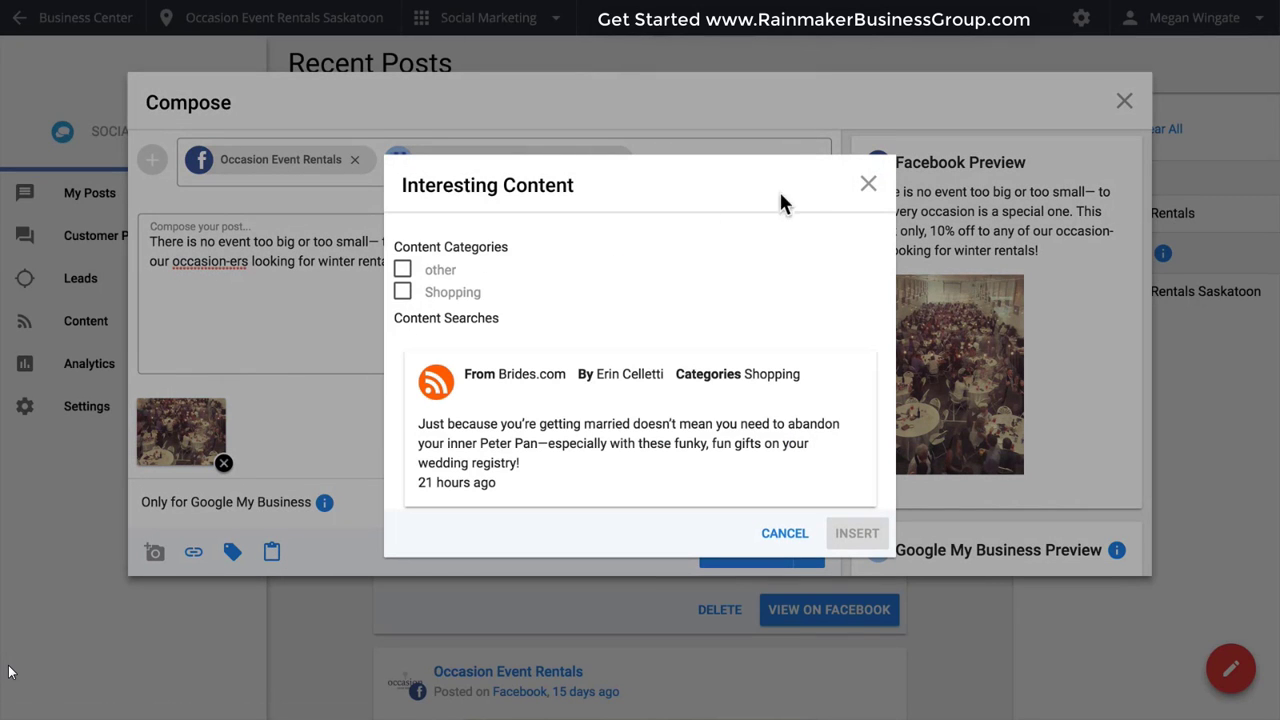
click(860, 187)
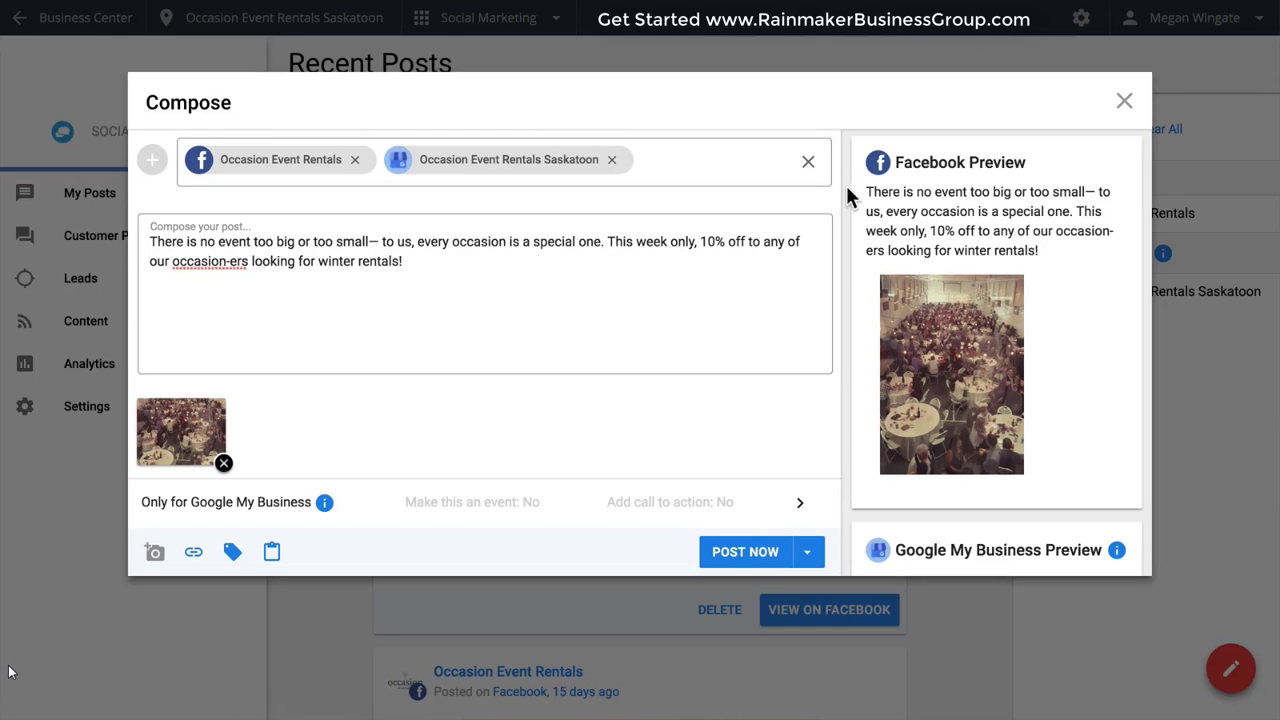
click(231, 551)
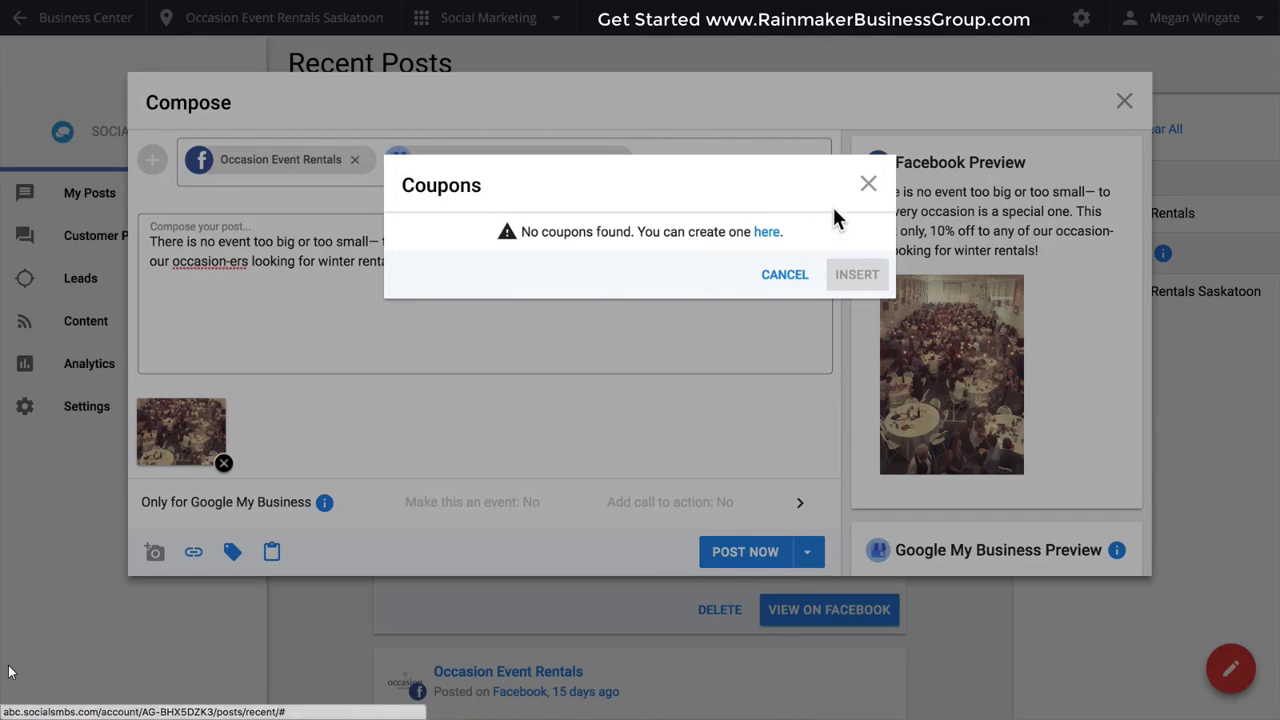
click(864, 185)
text(www)
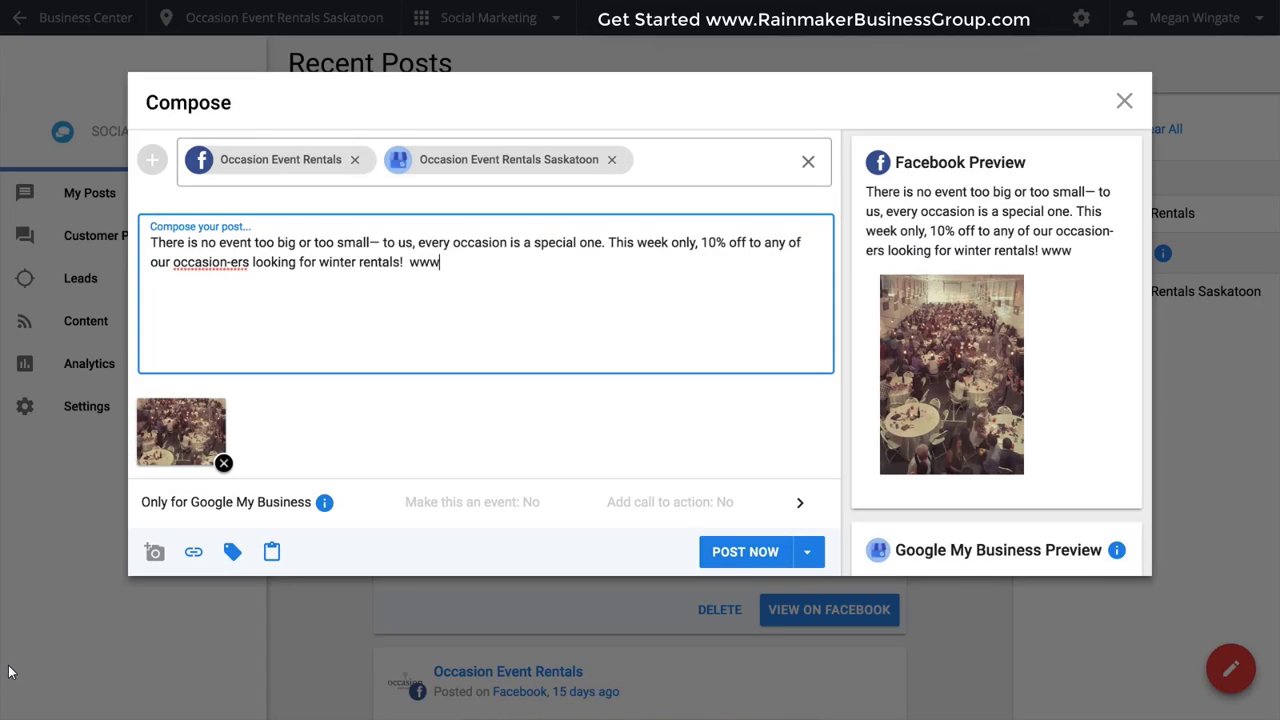
text(.occas)
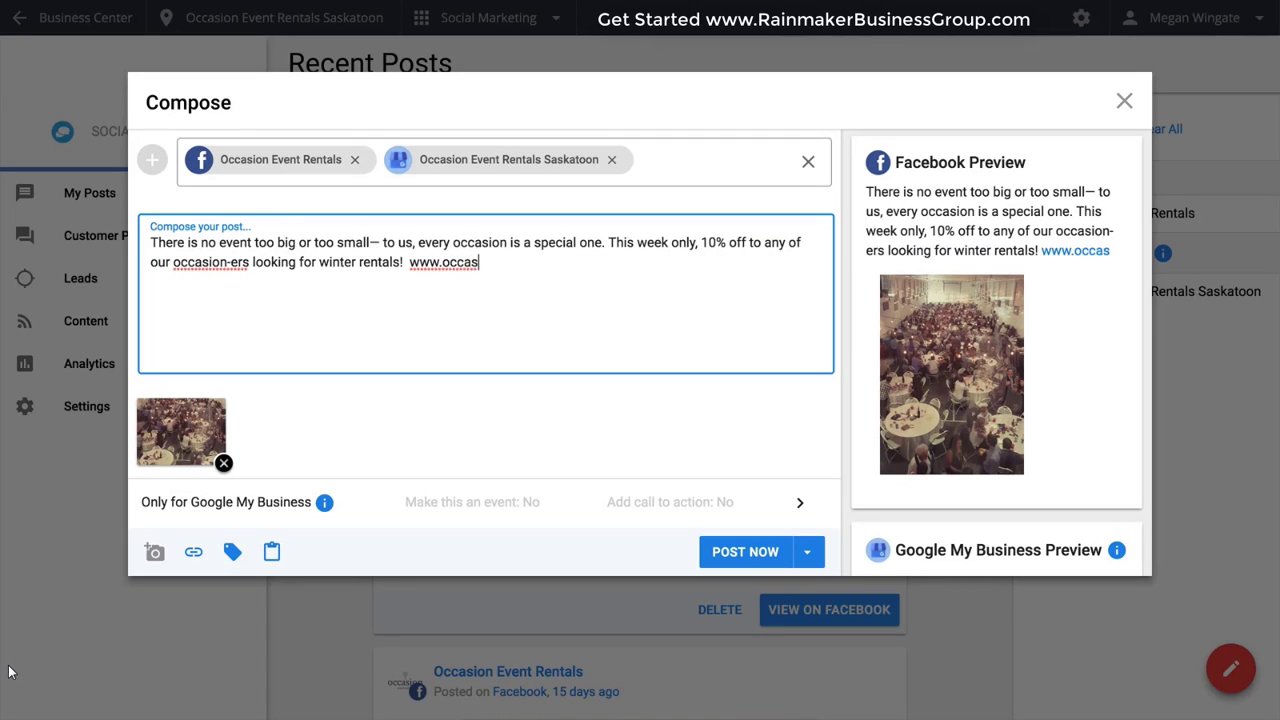
text(ioneventrent)
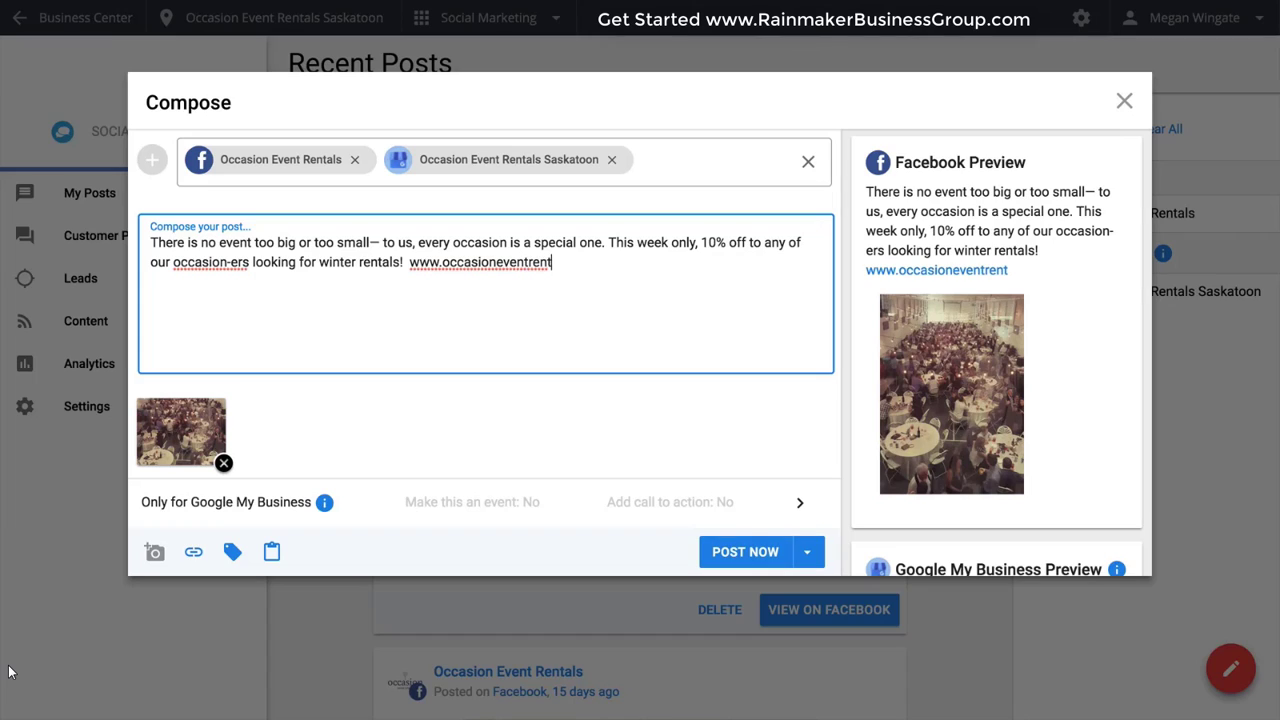
text(als.ca)
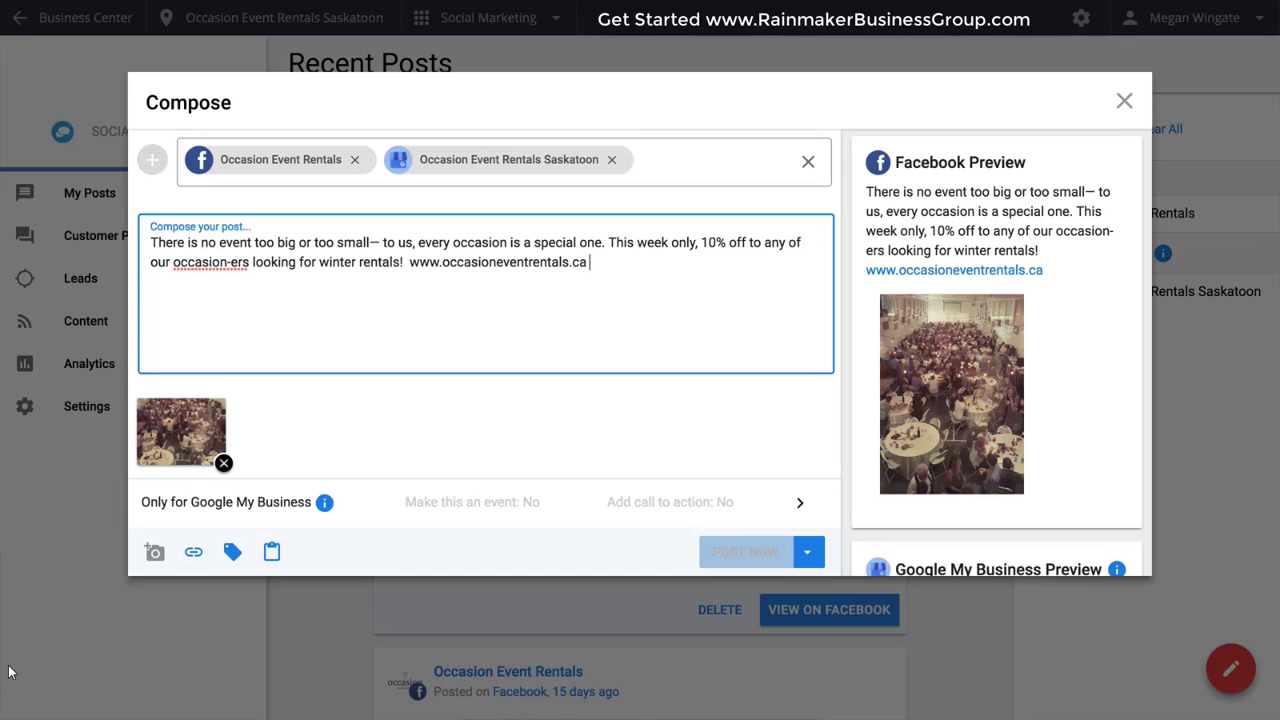
Read the Google Posts introduction offered with the Google My Business options and close it.
click(300, 502)
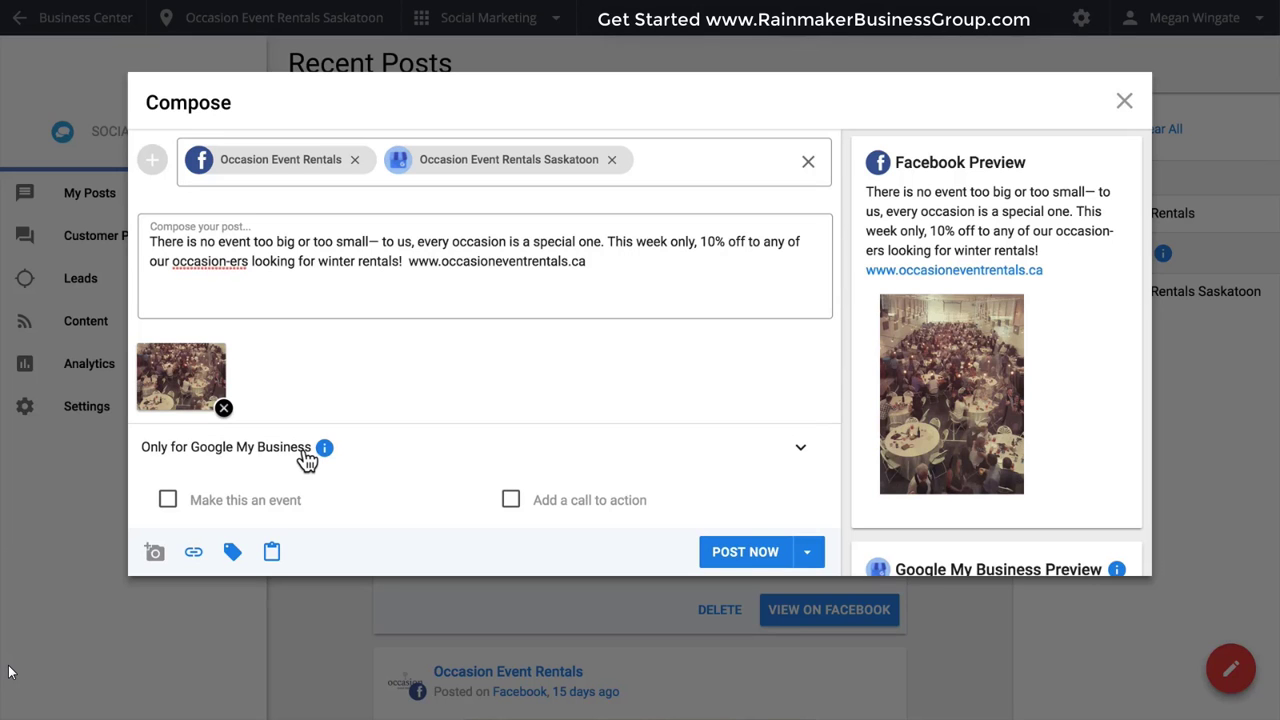
click(324, 448)
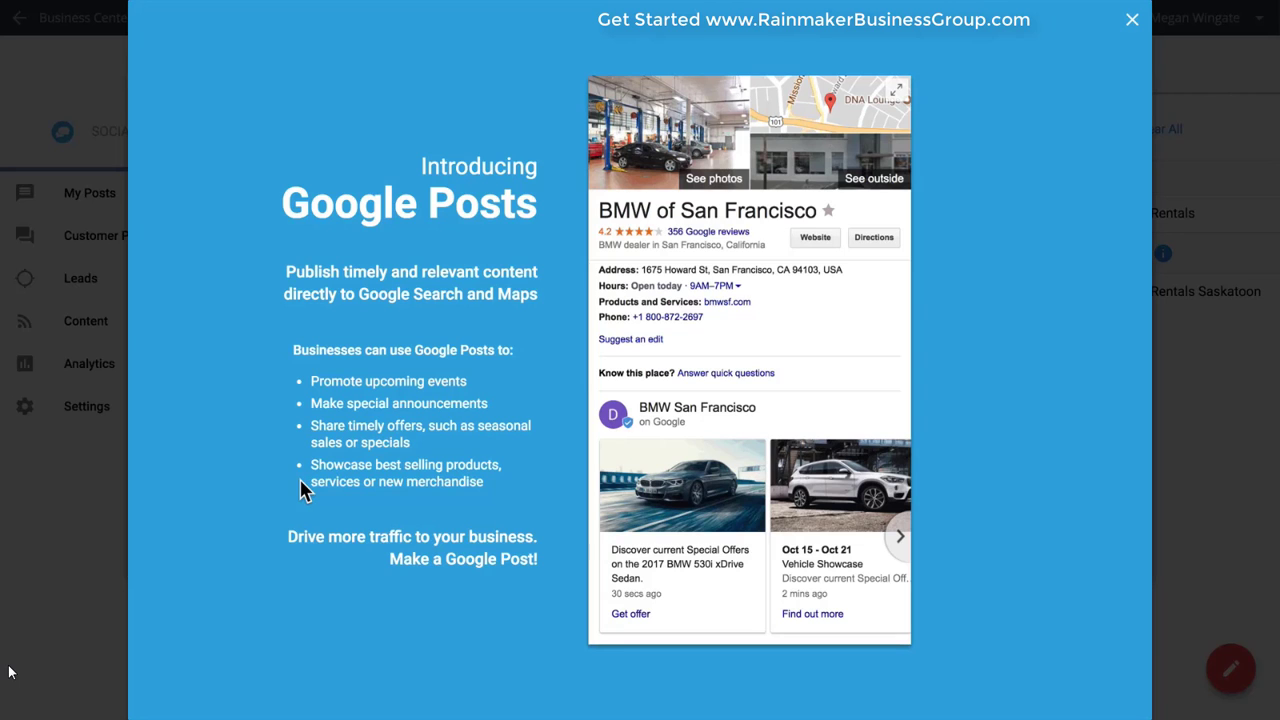
click(1133, 21)
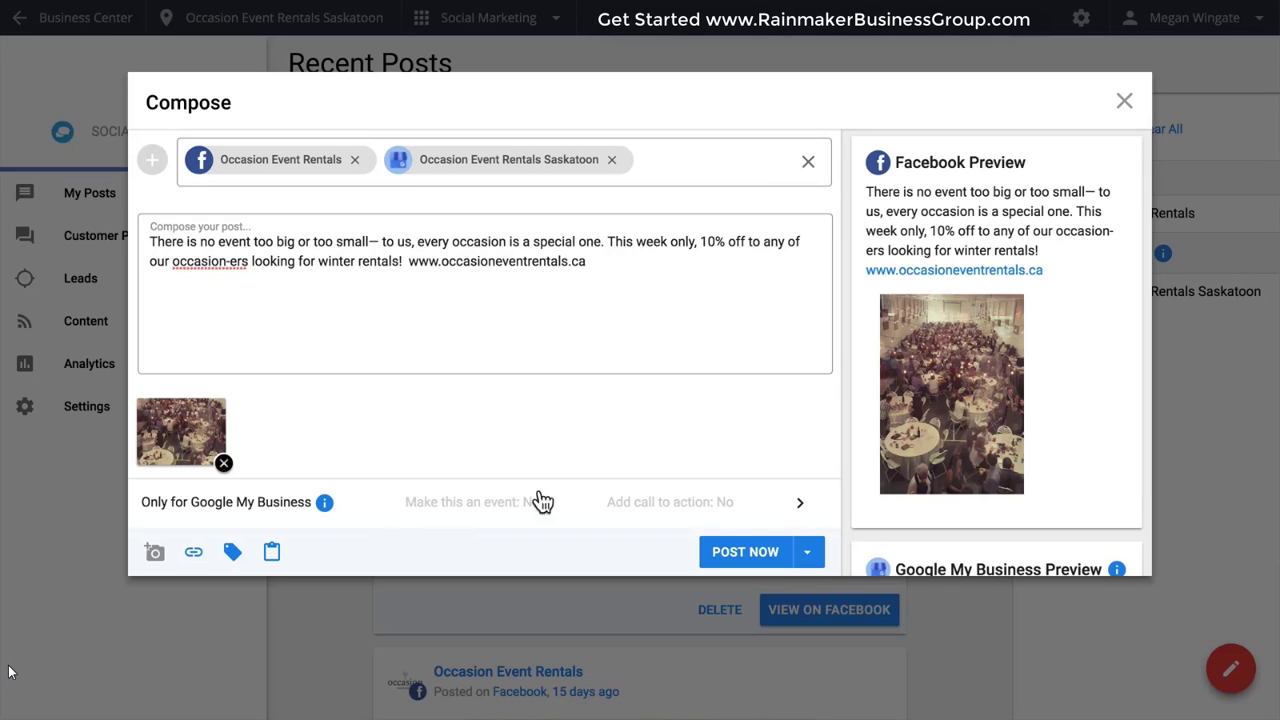
click(800, 508)
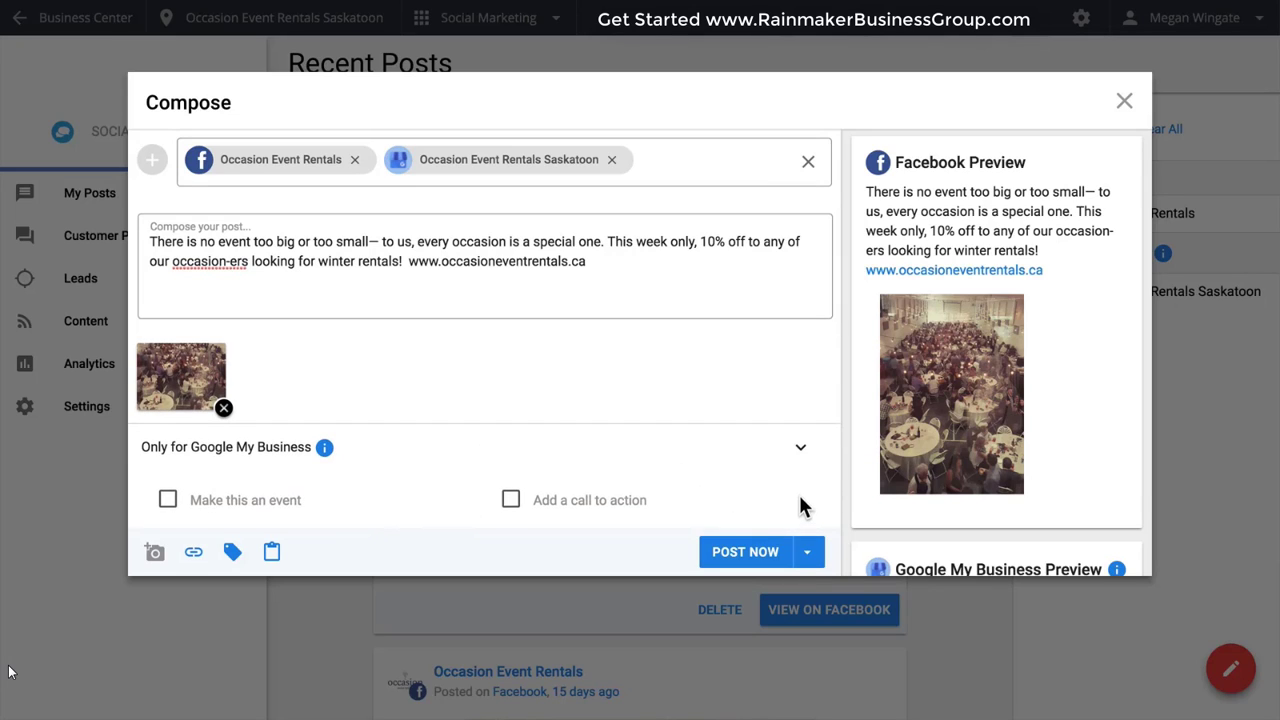
click(513, 502)
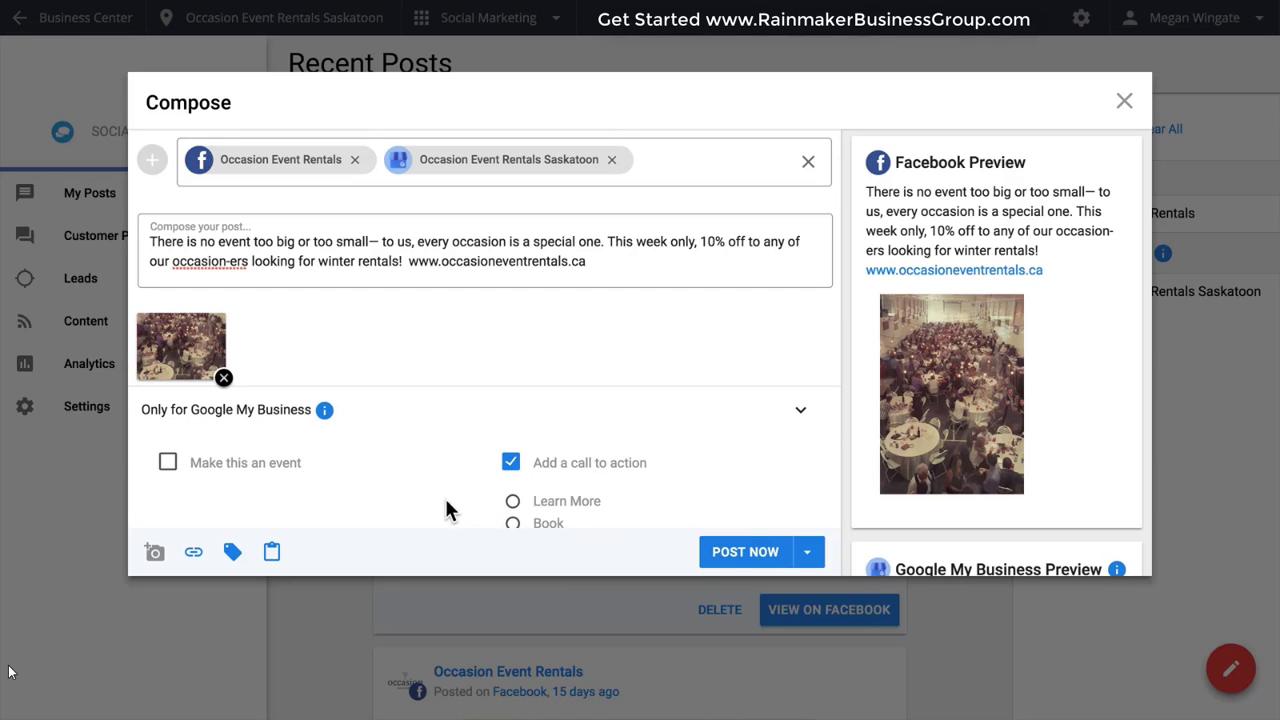
scroll(467, 505, down, 2)
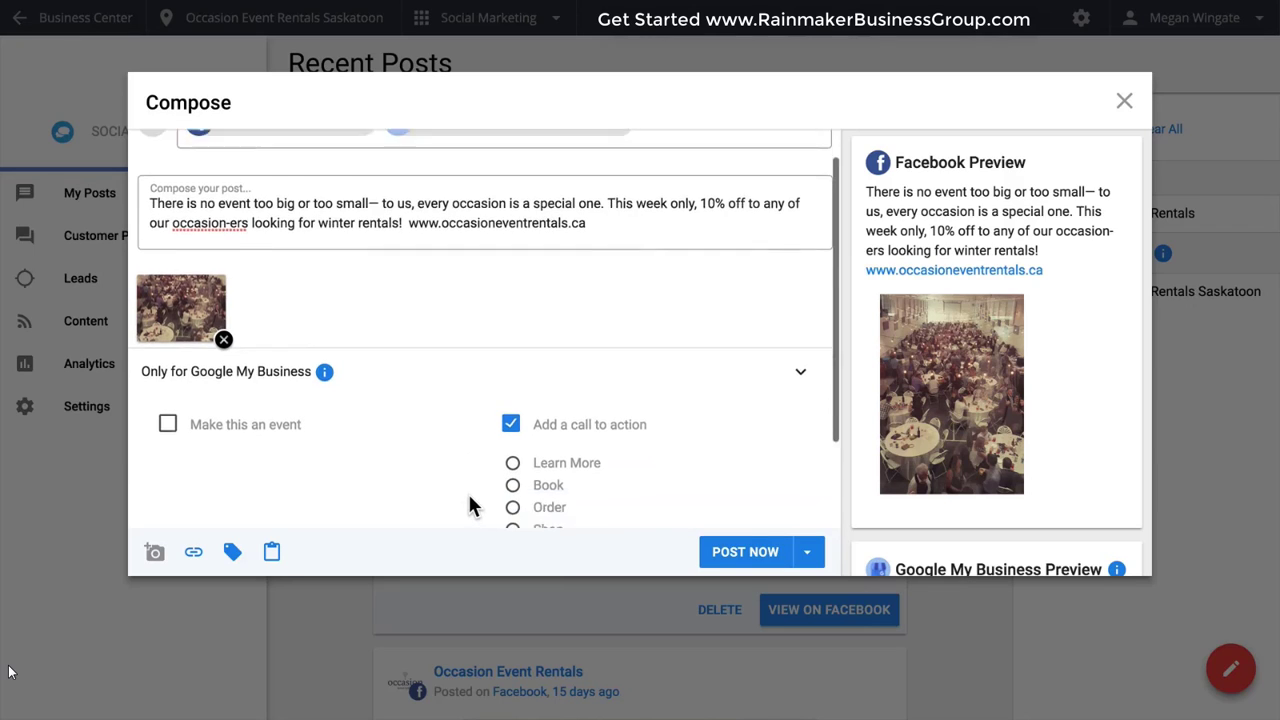
scroll(467, 495, up, 1)
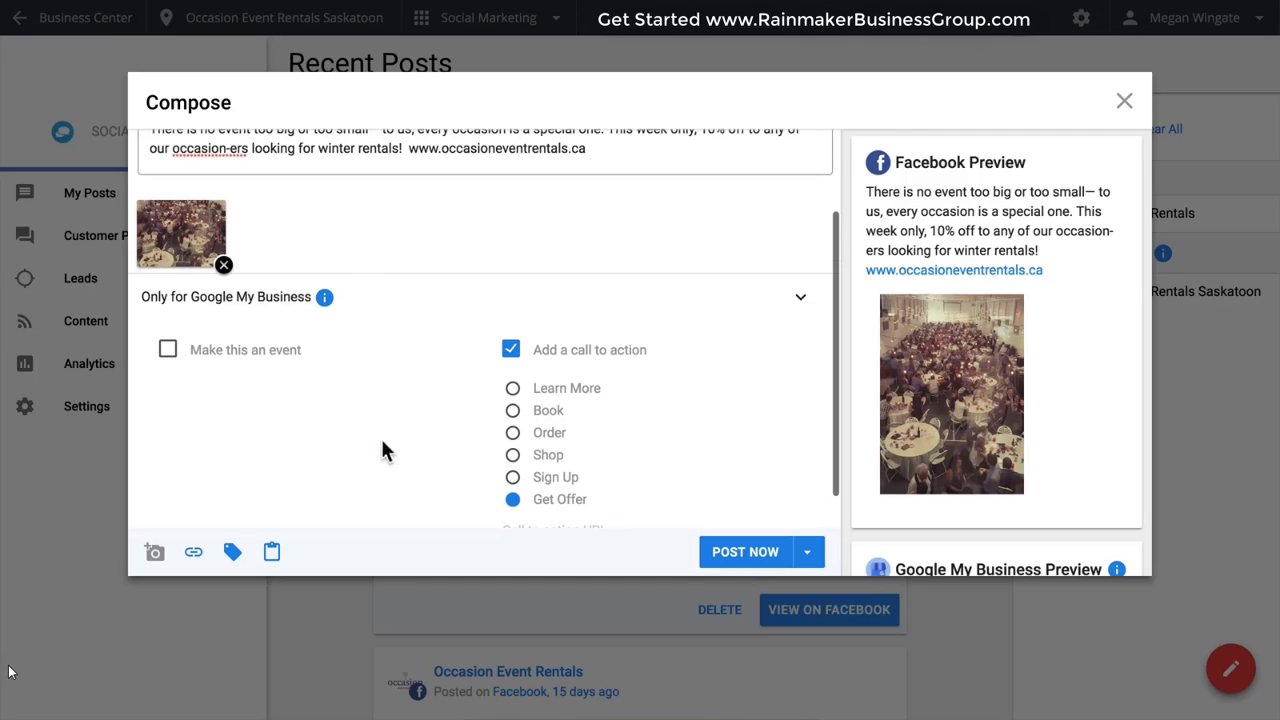
click(168, 351)
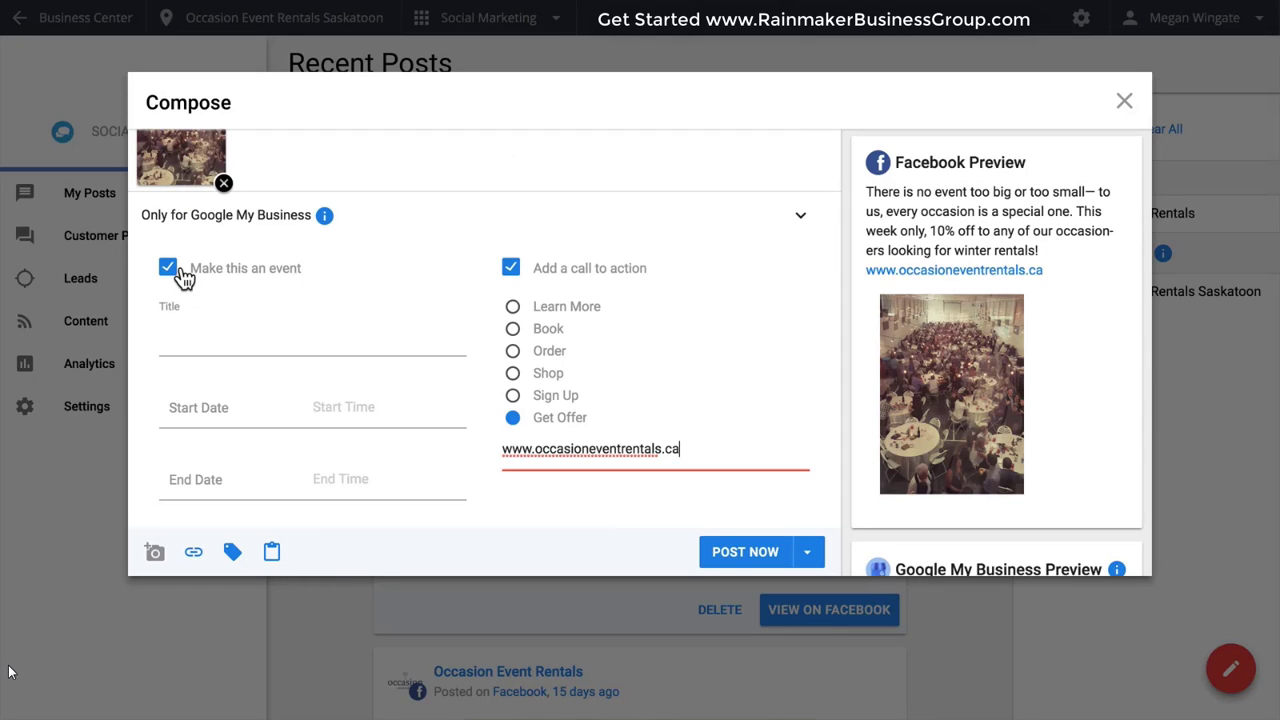
click(170, 268)
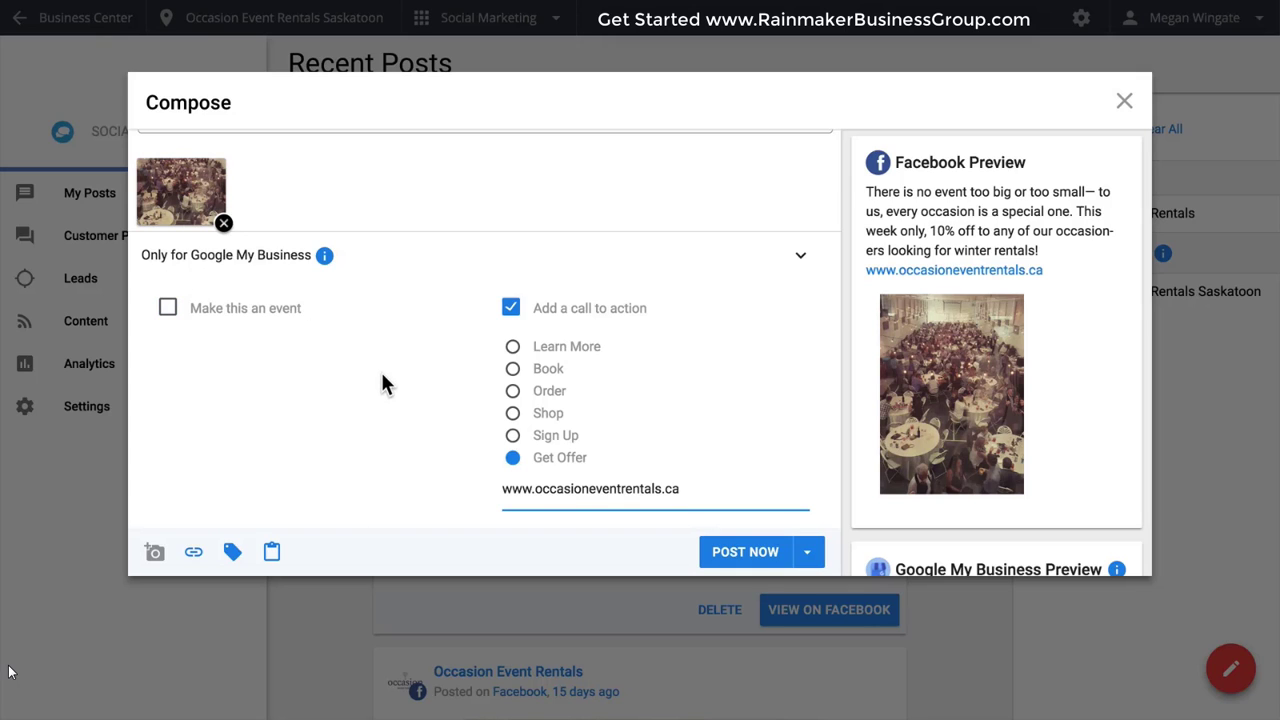
Check the Google My Business preview and schedule the post for November 4th, 2017 at 7:30AM.
scroll(910, 412, down, 5)
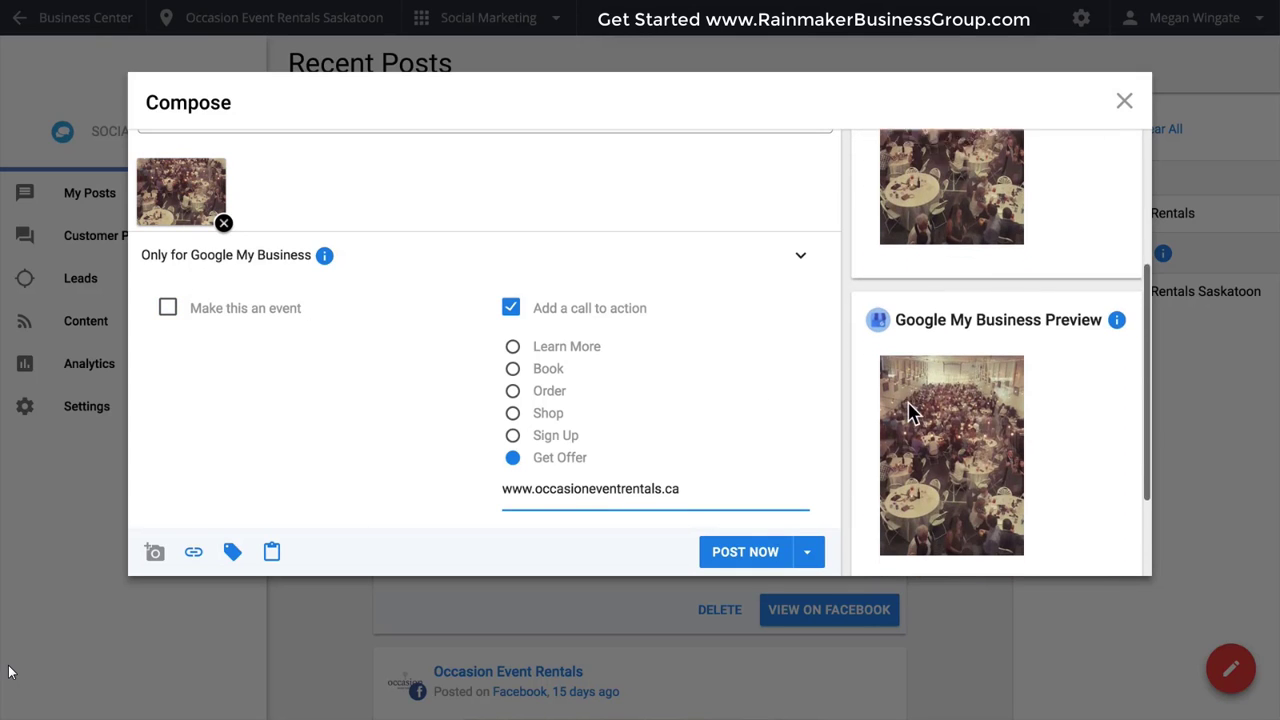
scroll(910, 412, down, 3)
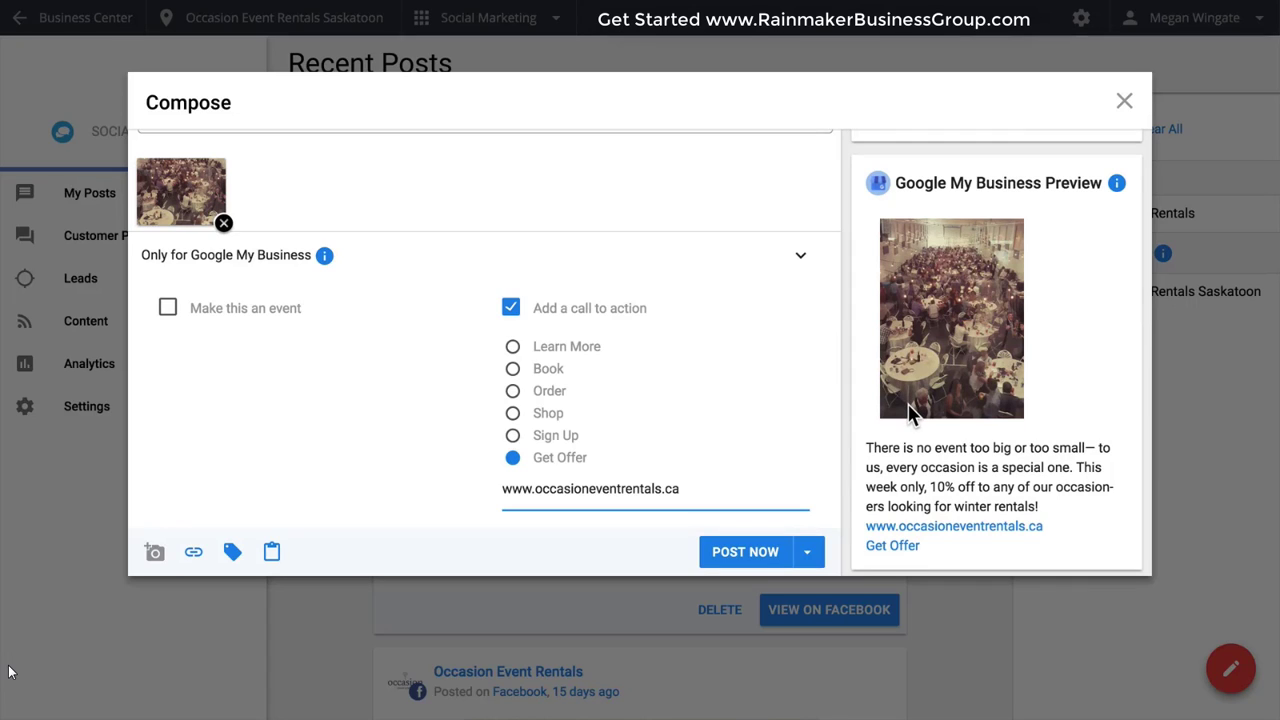
click(807, 552)
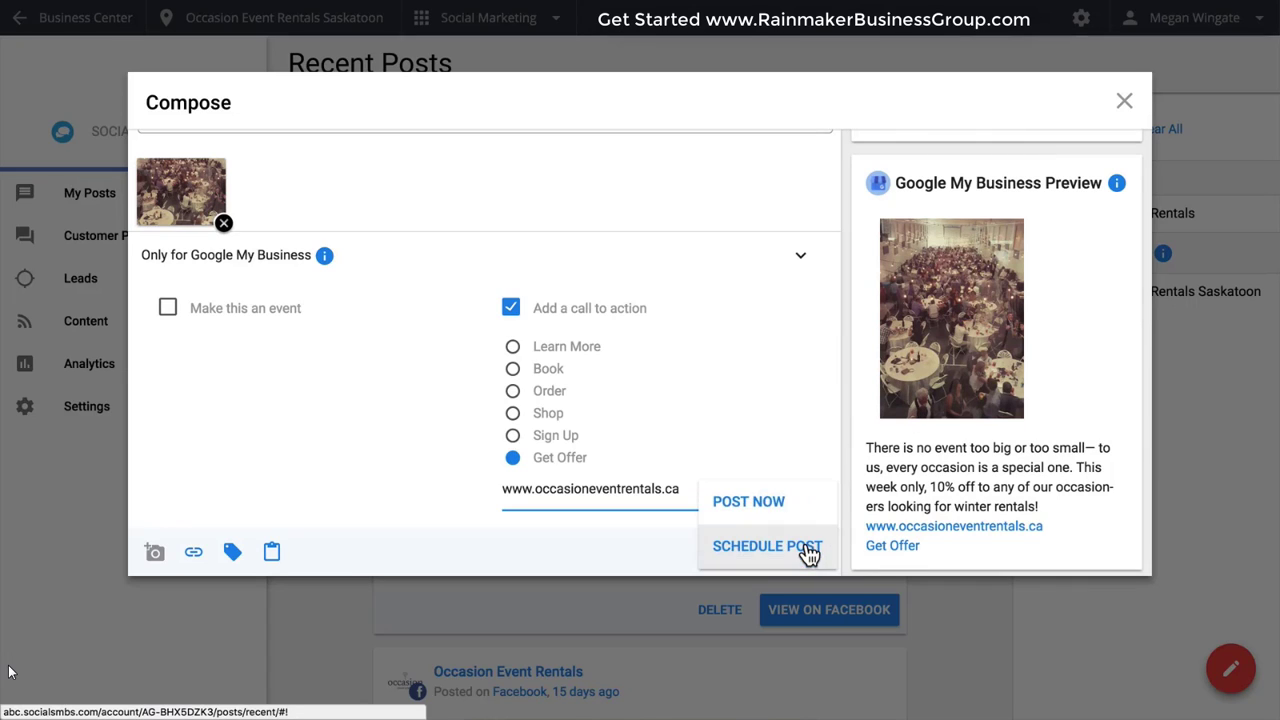
click(802, 552)
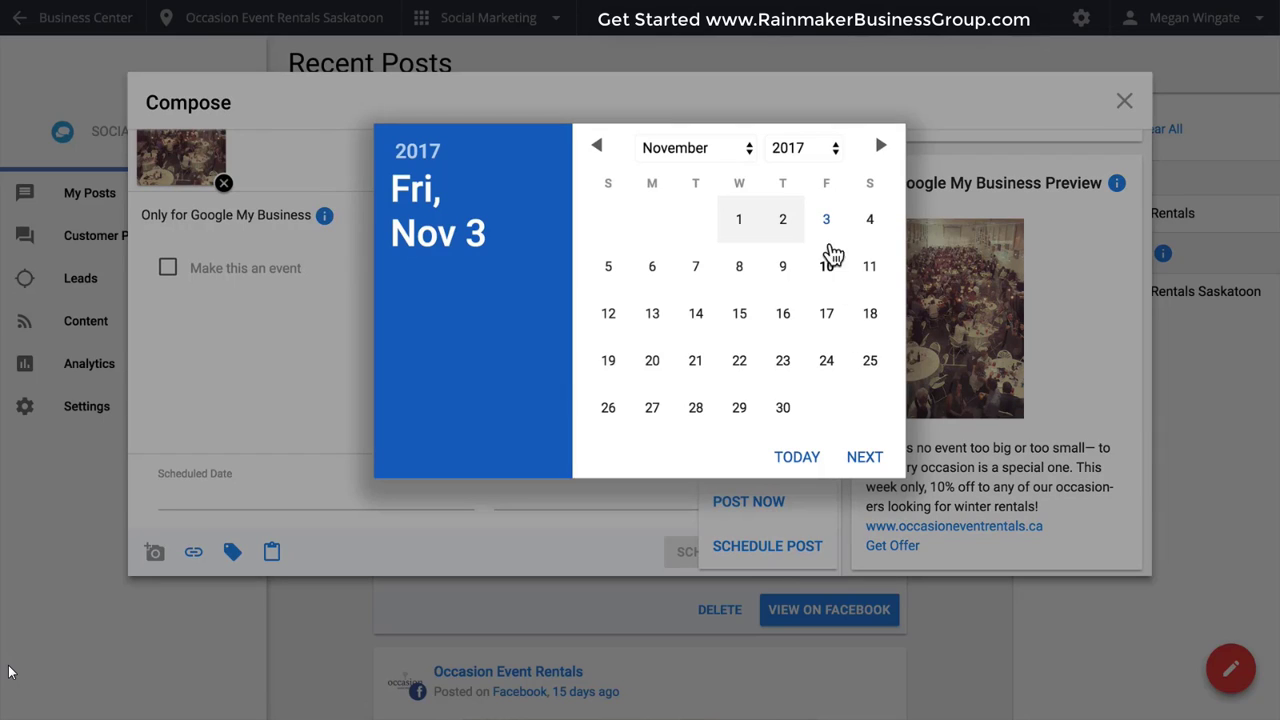
click(868, 226)
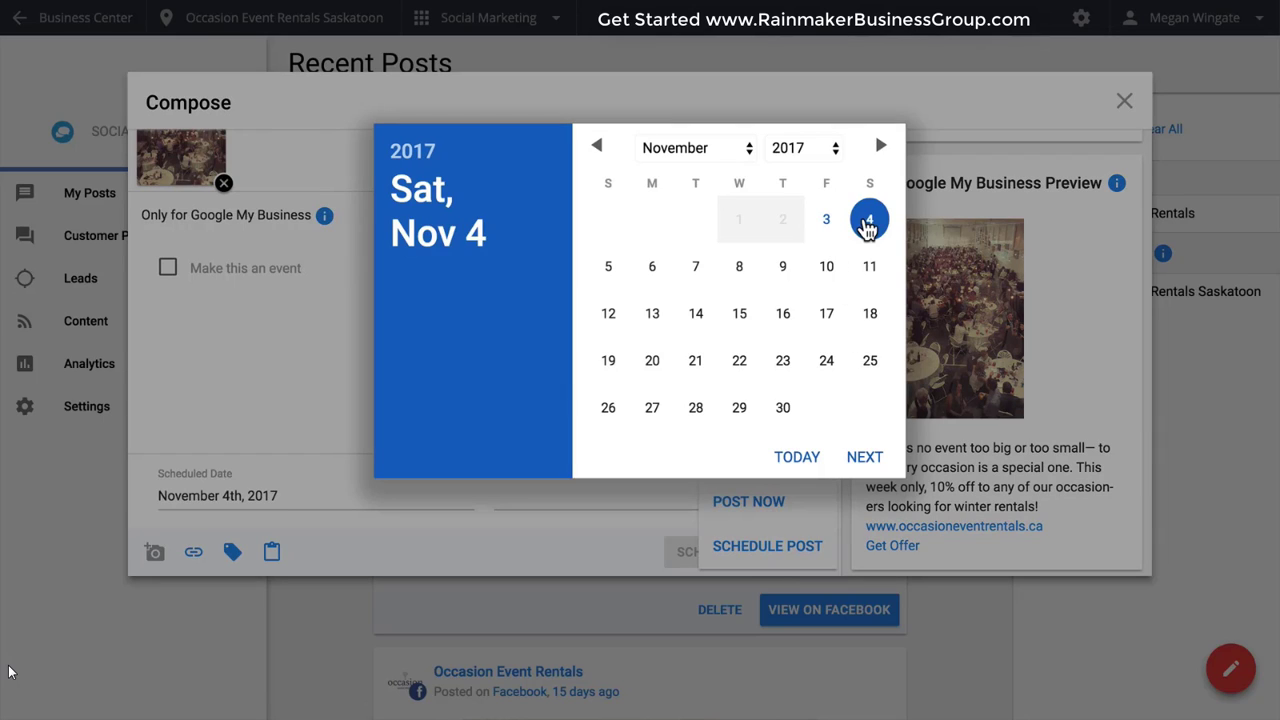
click(865, 457)
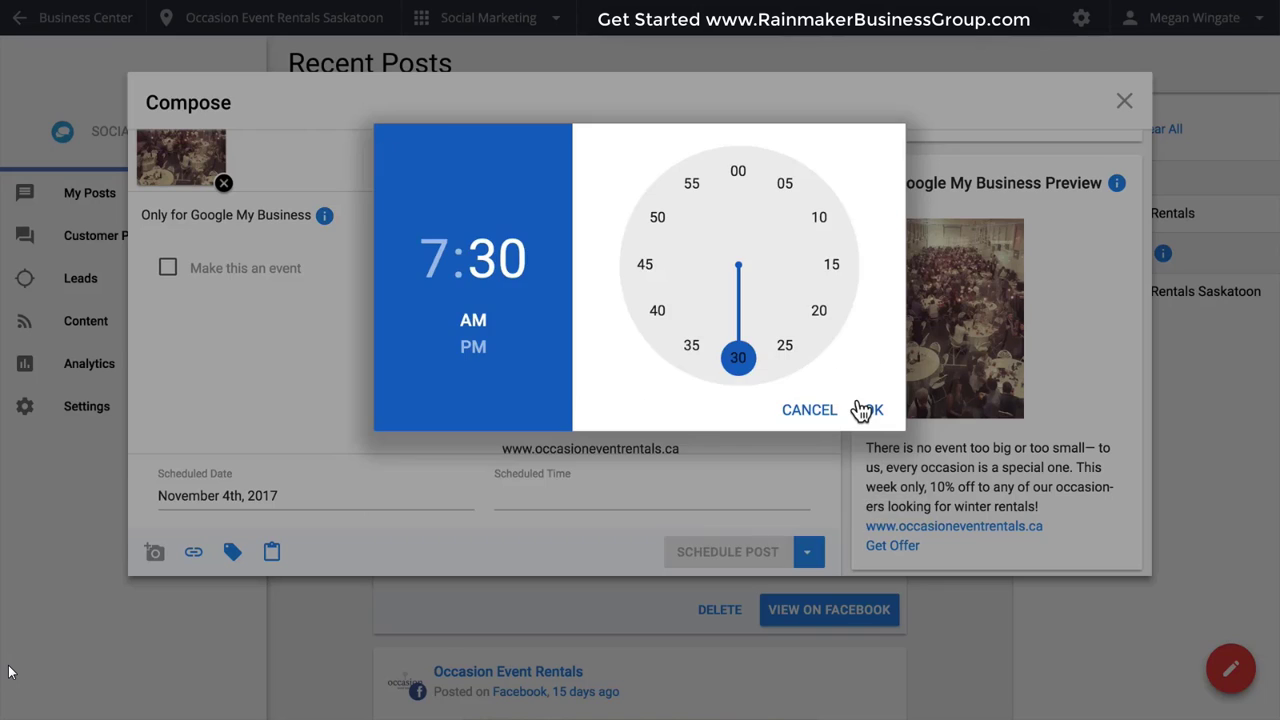
click(862, 409)
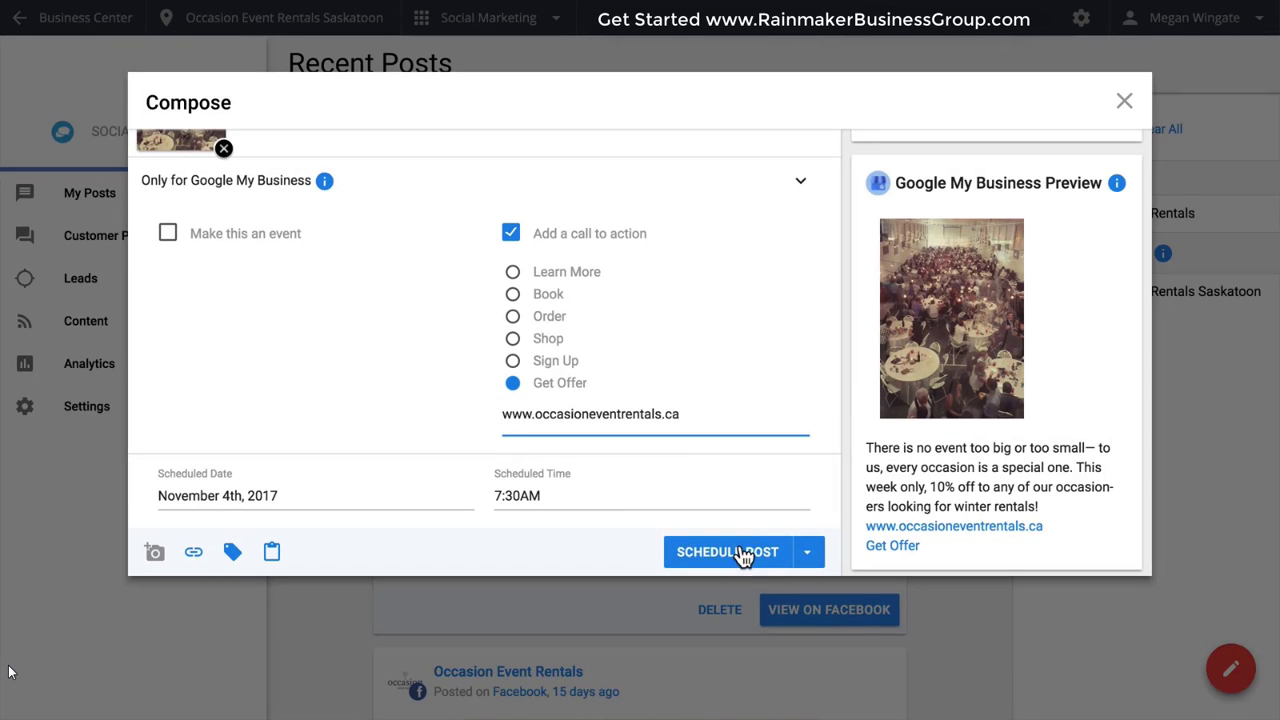
click(740, 552)
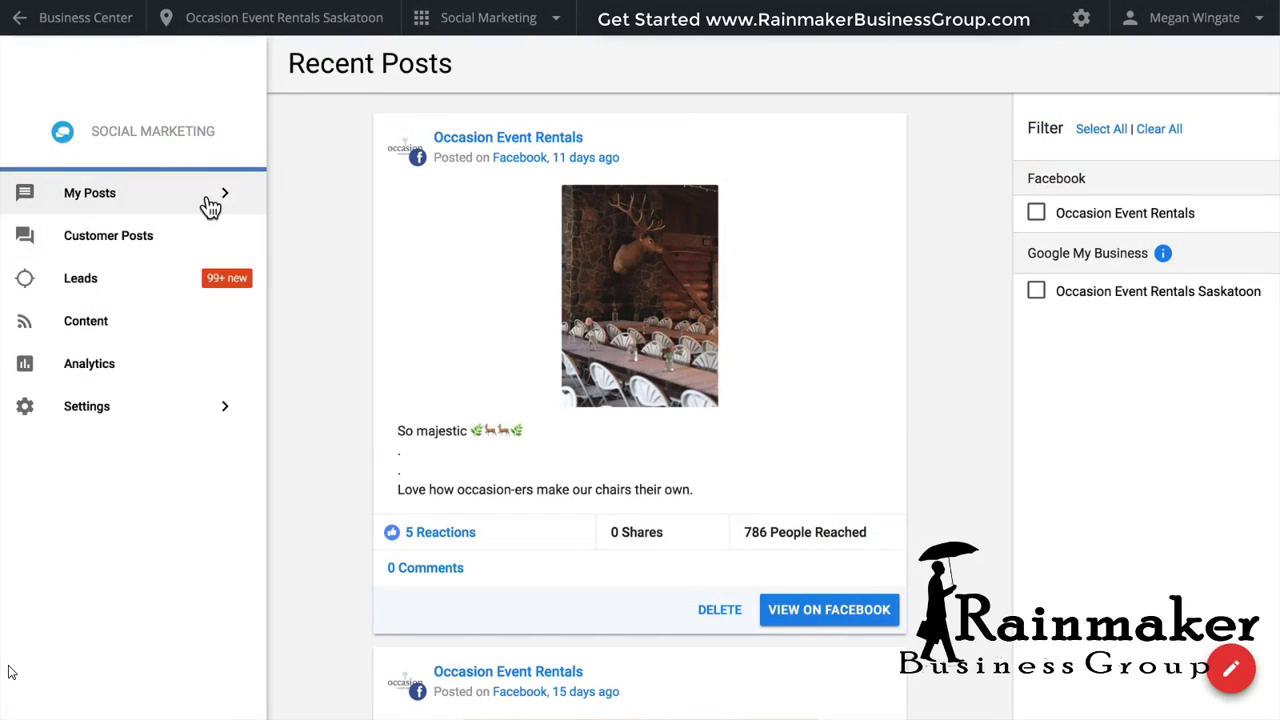
Review the recent posts, the scheduled posts and the November 2017 posting calendar.
click(210, 205)
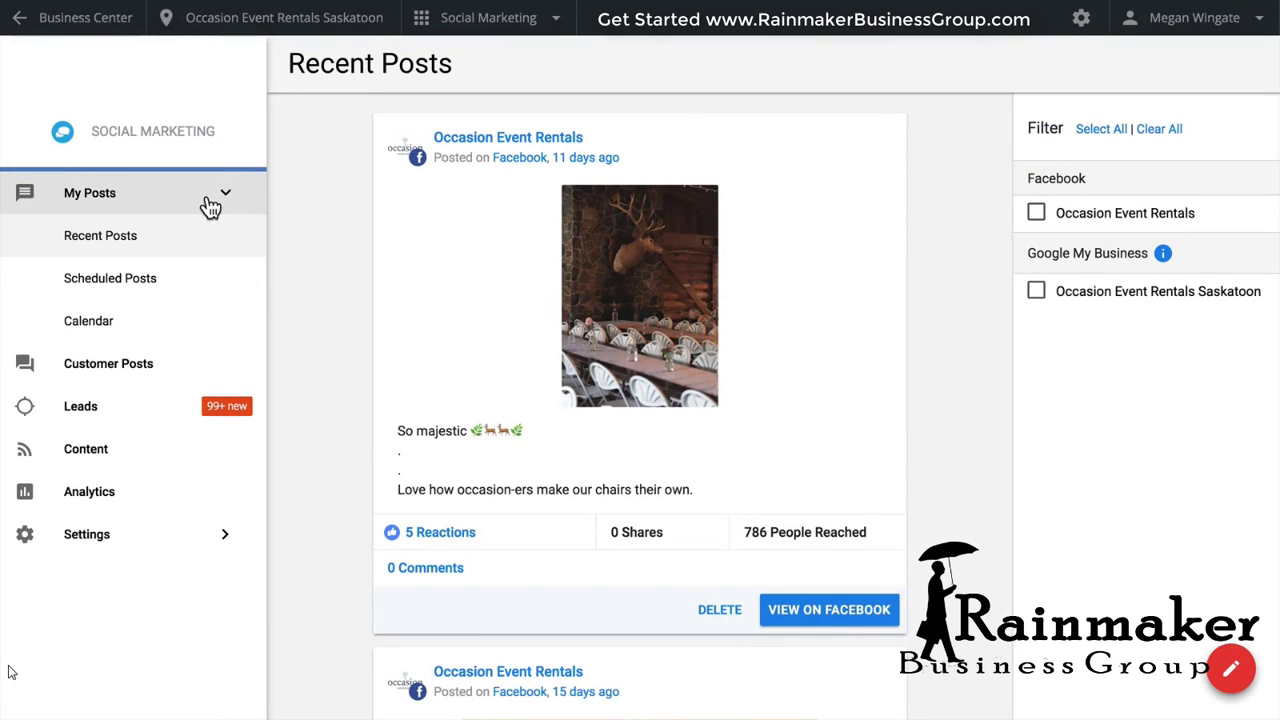
click(204, 244)
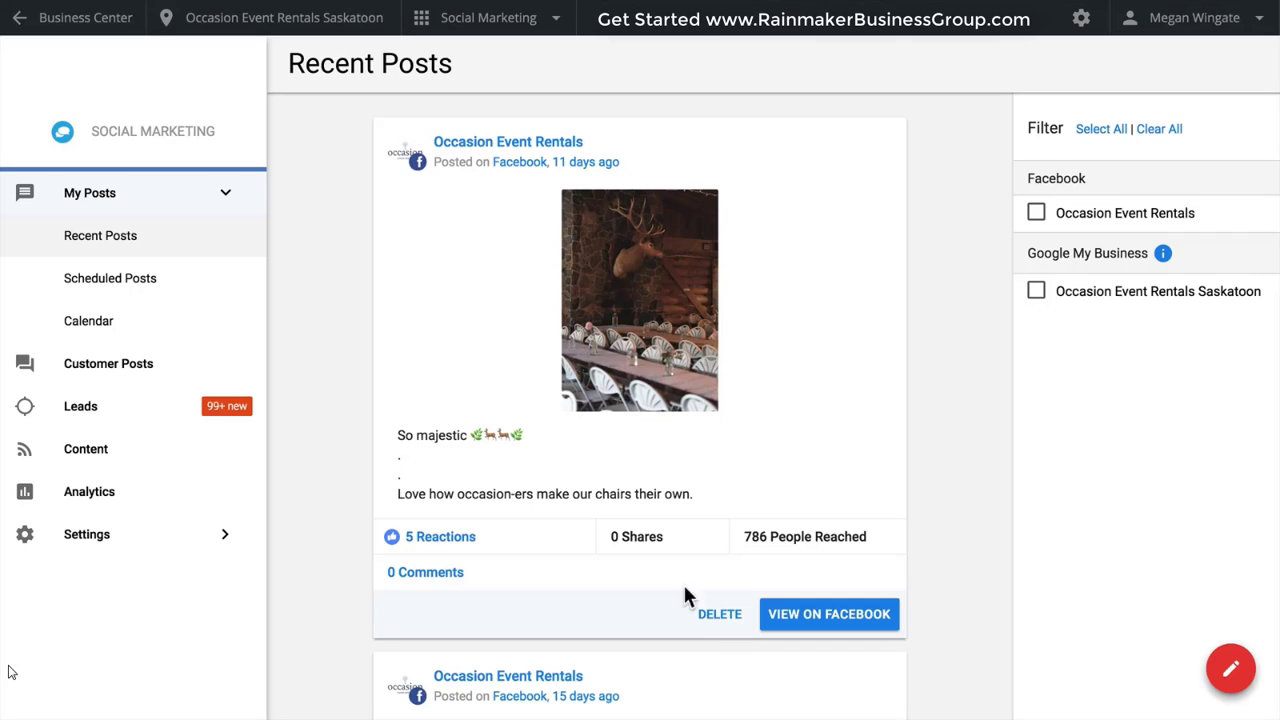
click(197, 293)
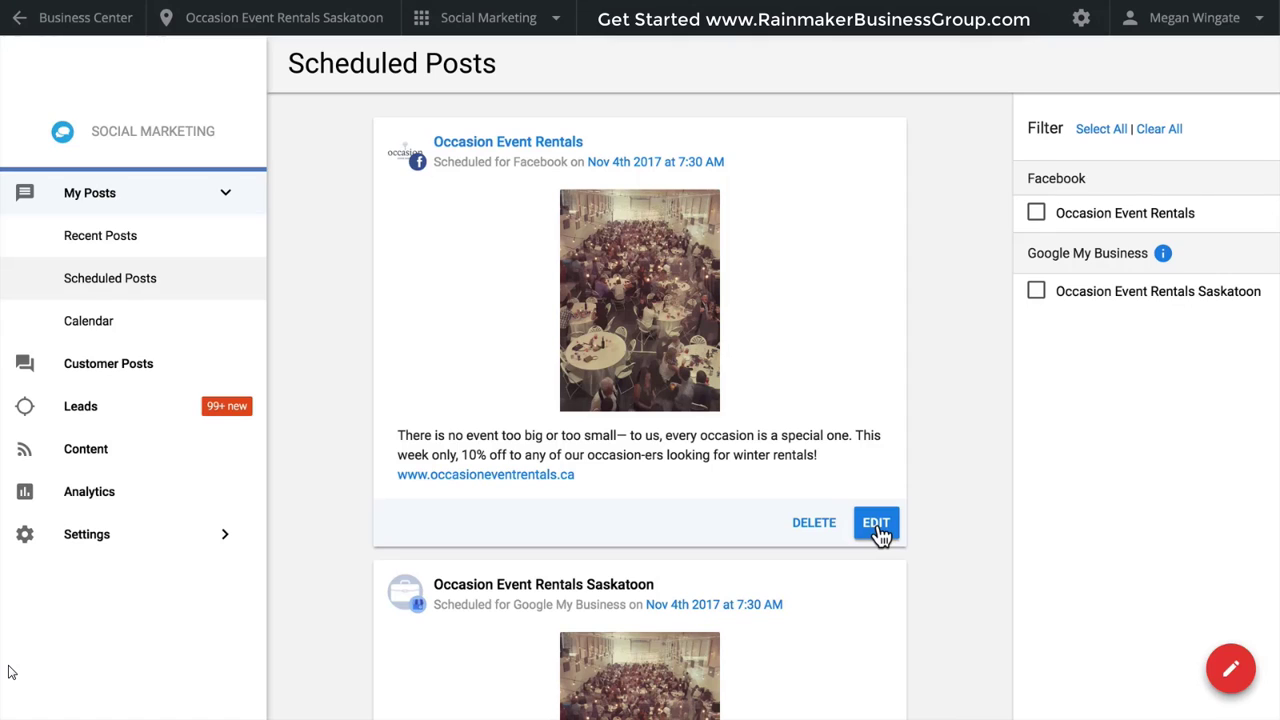
click(150, 321)
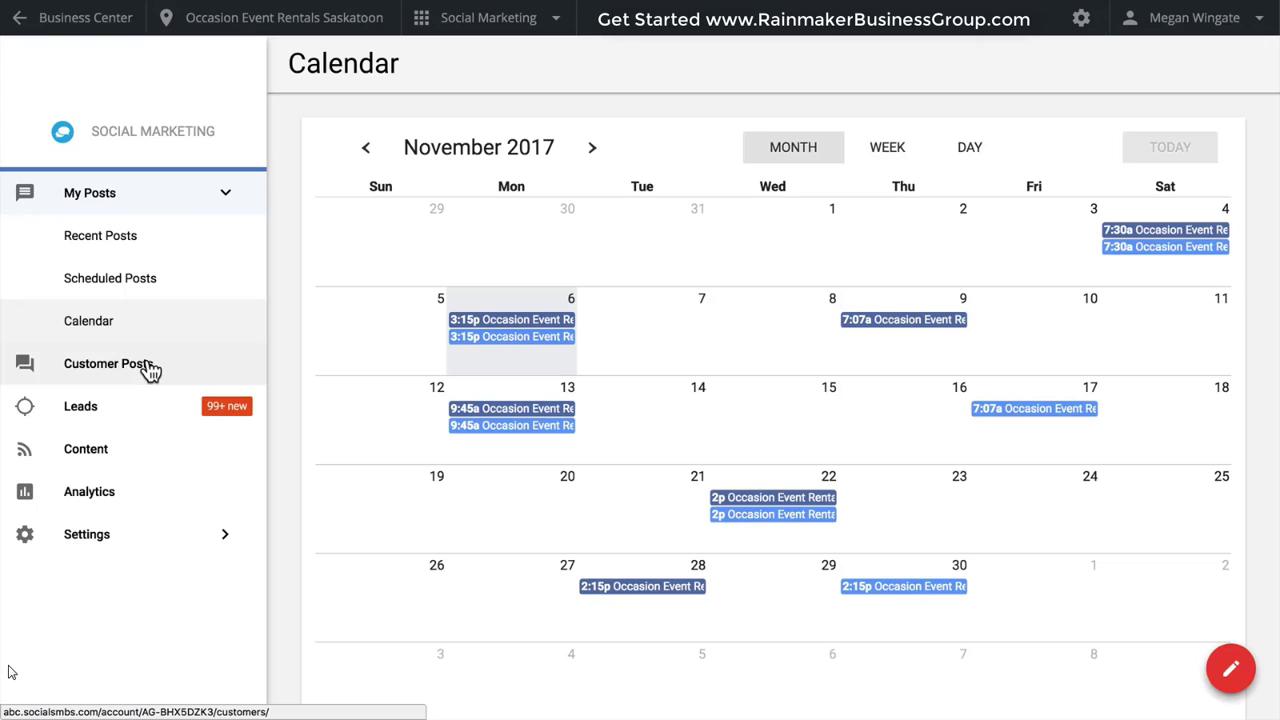
Start a reply to the dismissed customer comment on the honeymoon closure post, inserting the saved response "Thanks for reaching out! We will get back to your shortly.".
click(150, 366)
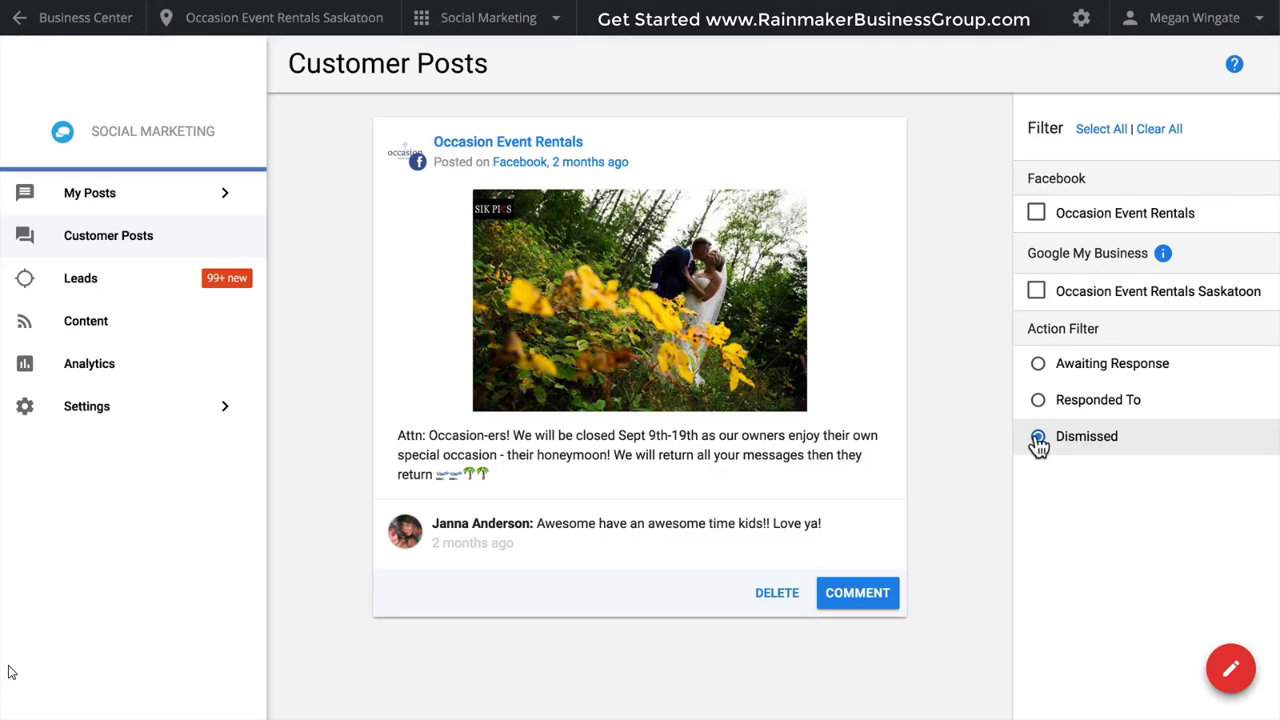
click(1068, 222)
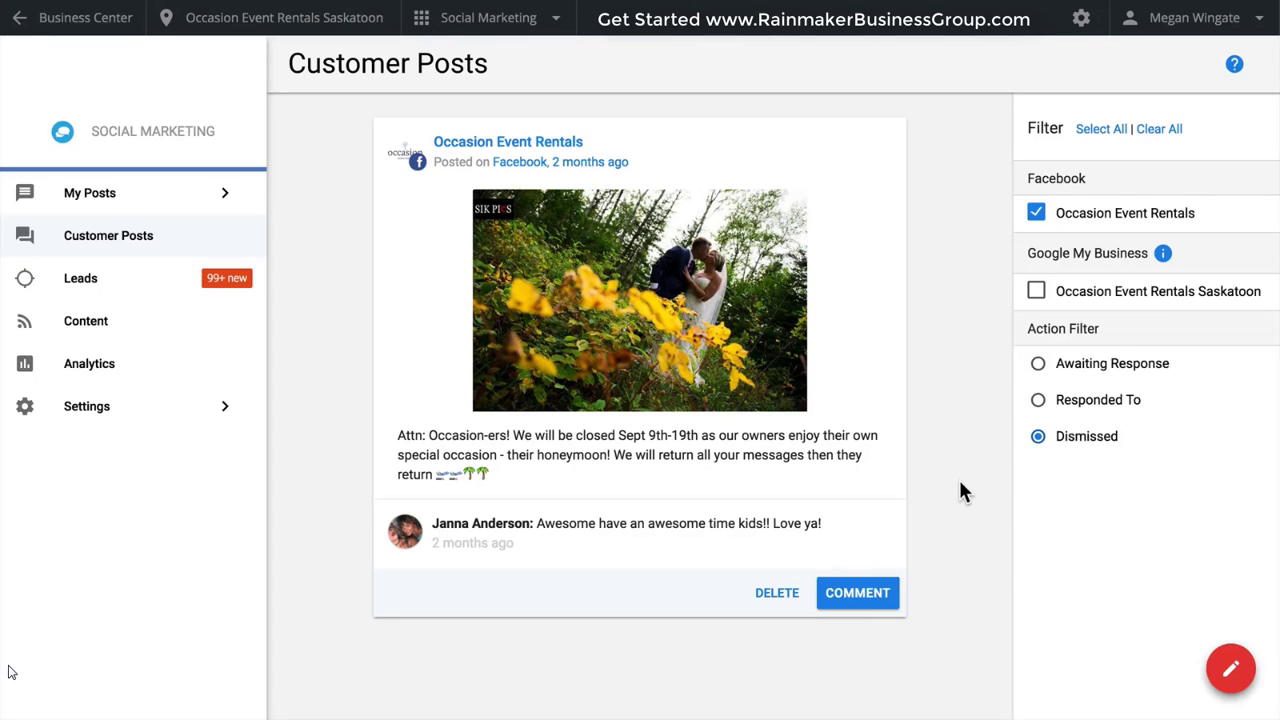
click(857, 595)
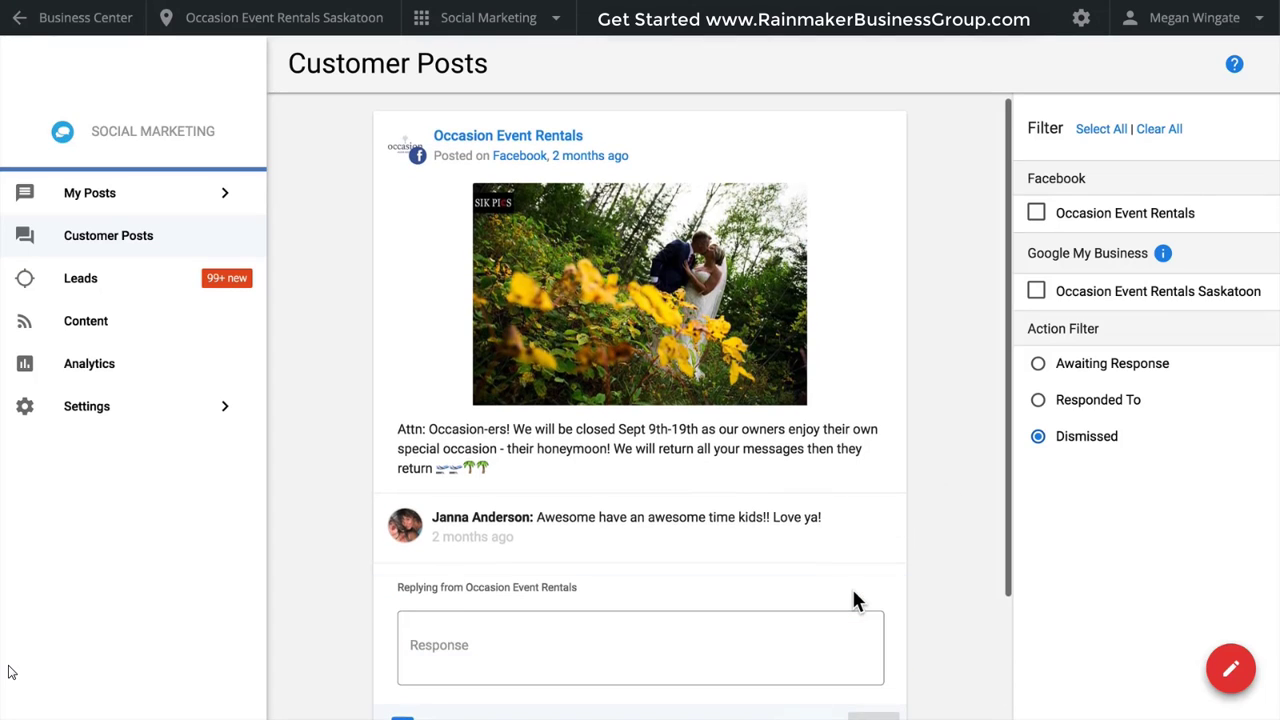
scroll(854, 591, down, 2)
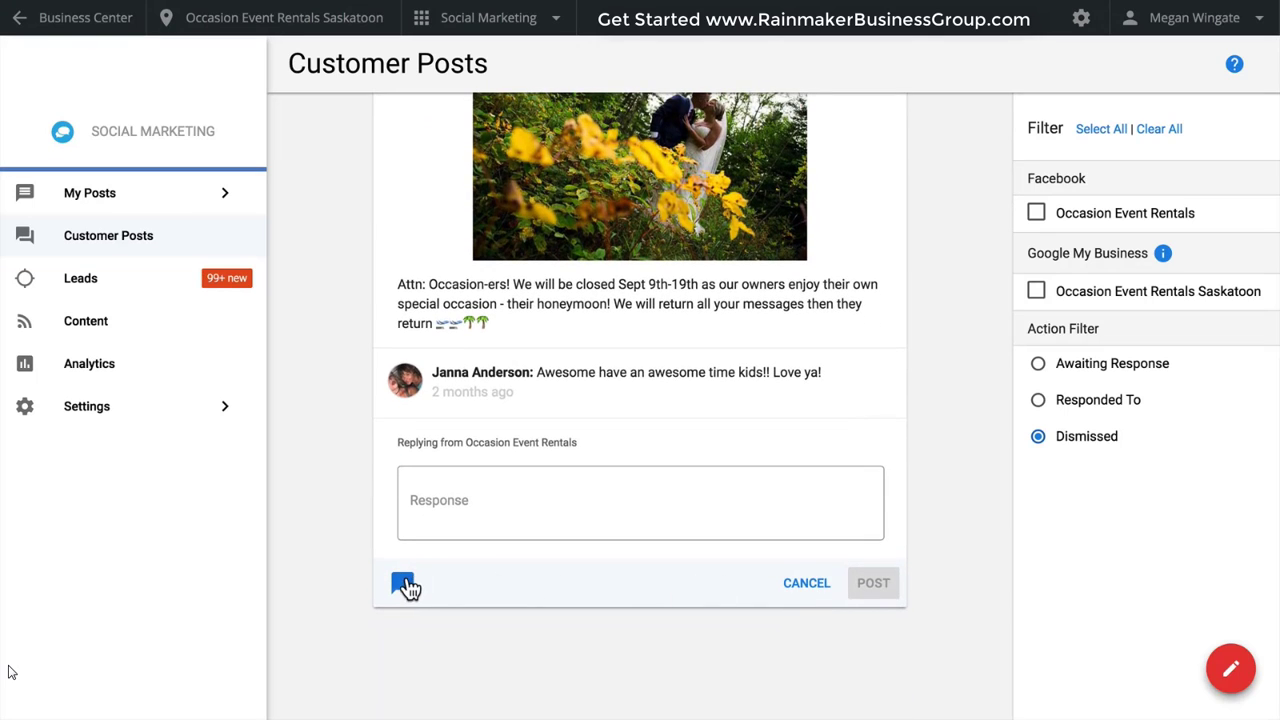
click(404, 585)
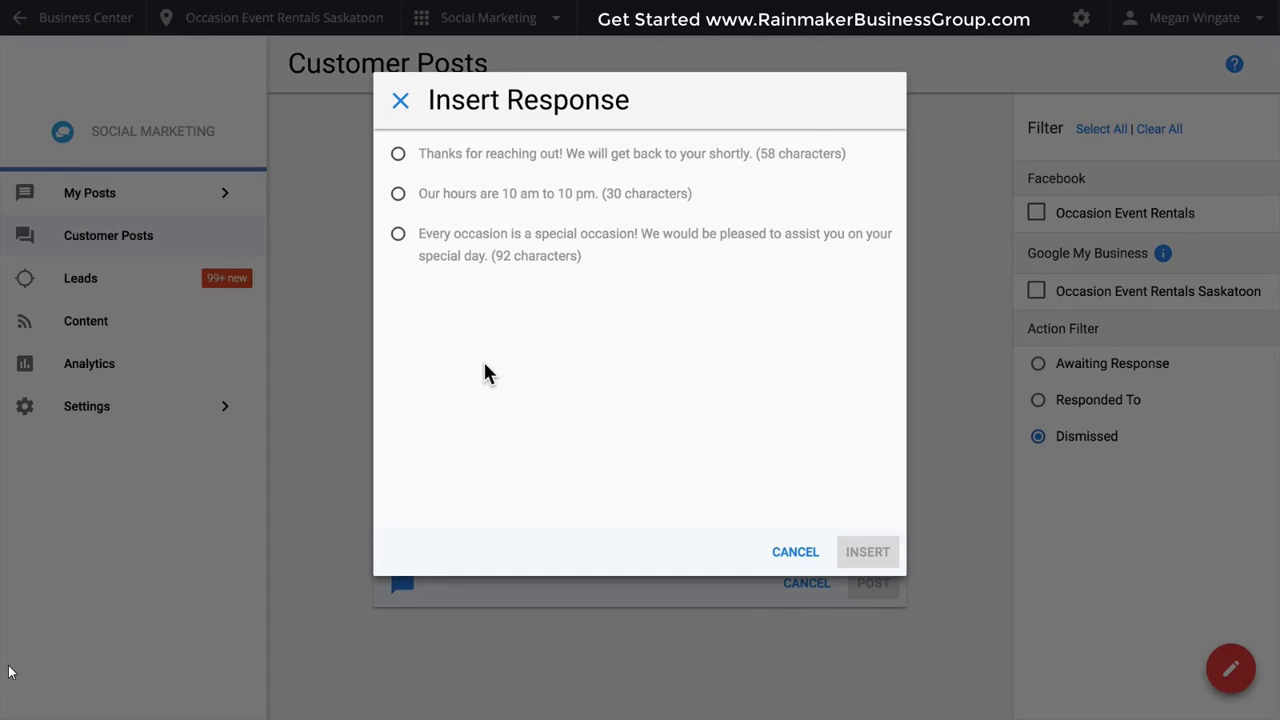
click(537, 155)
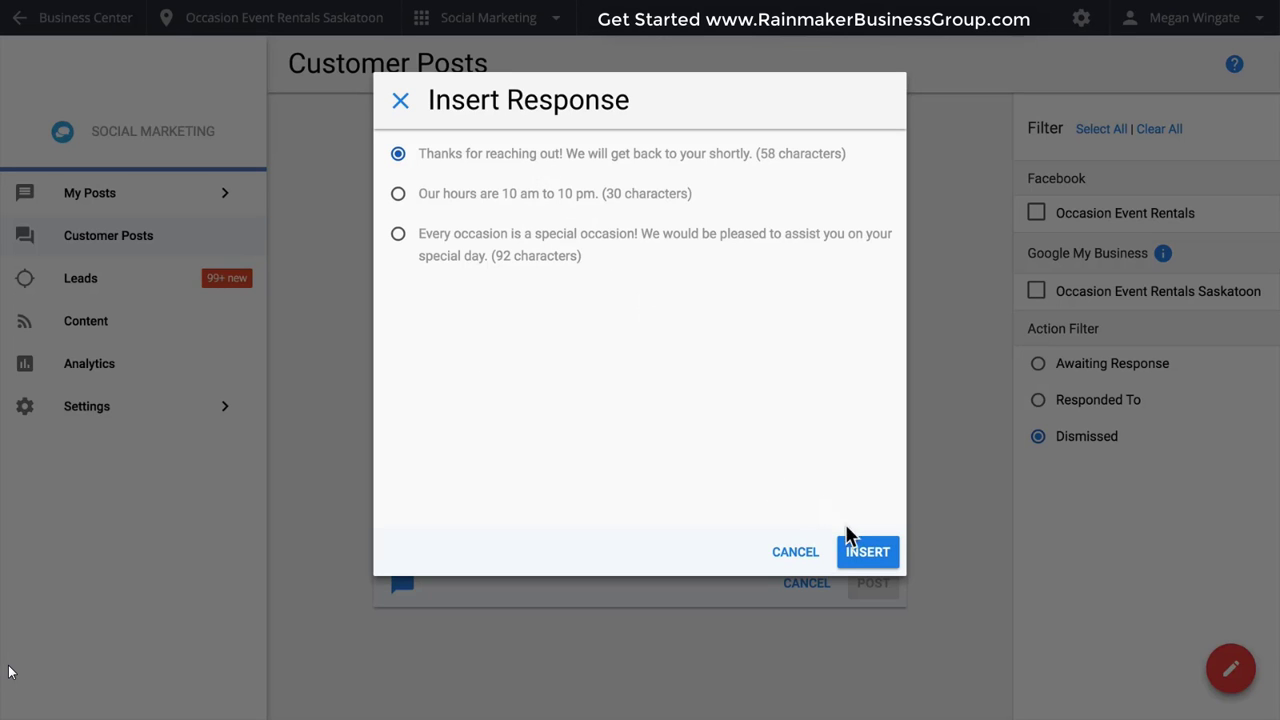
click(863, 551)
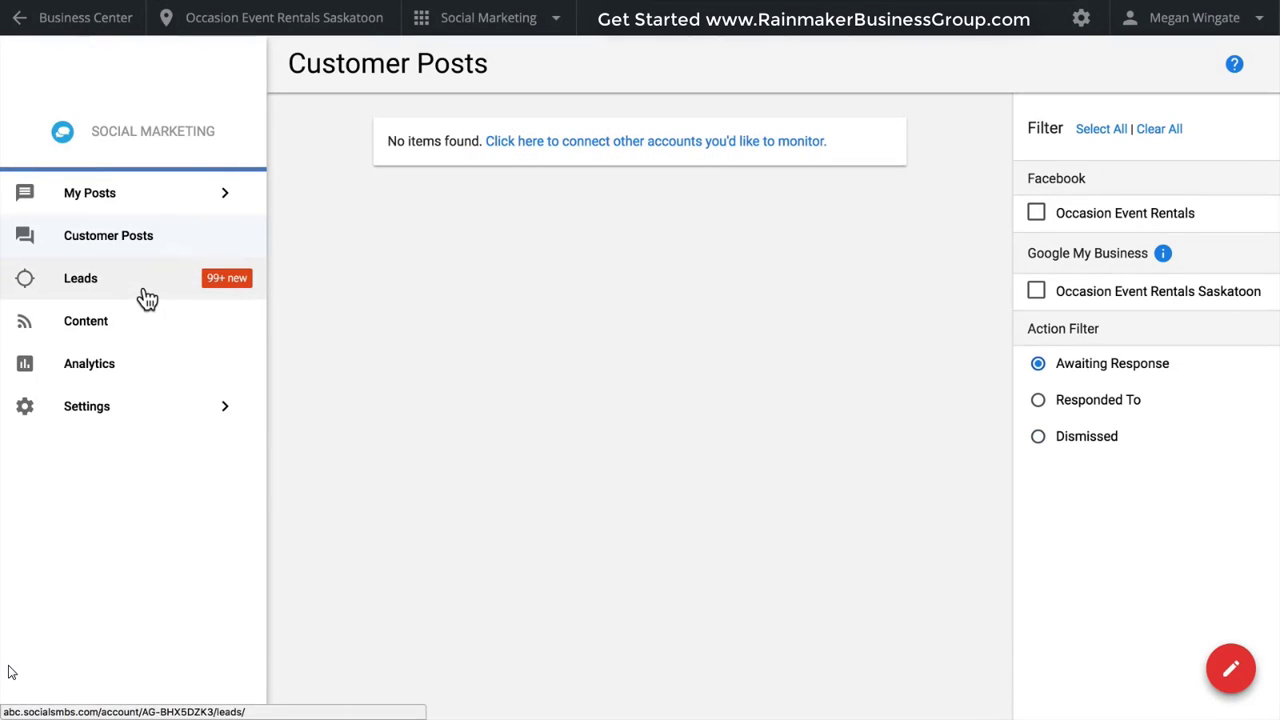
Look over the leads and add a Twitter lead search with keyword "birthday", must include "party" and must not include "clown".
click(145, 297)
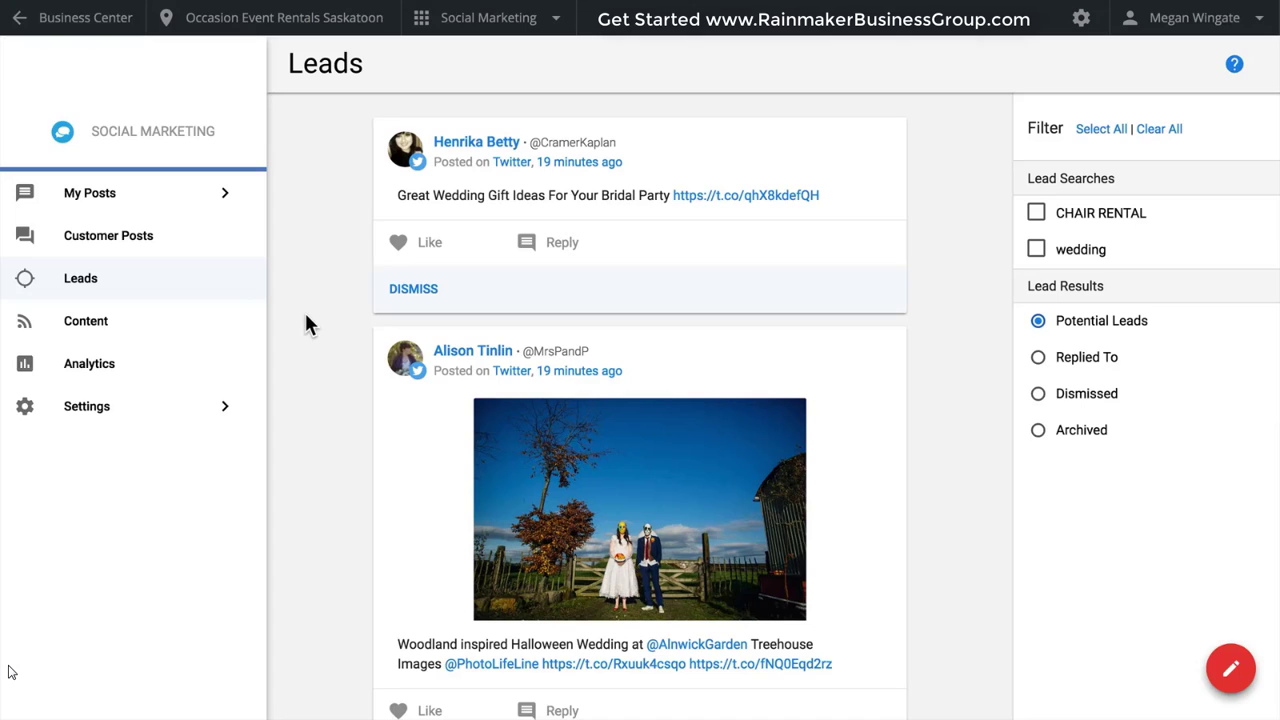
click(177, 414)
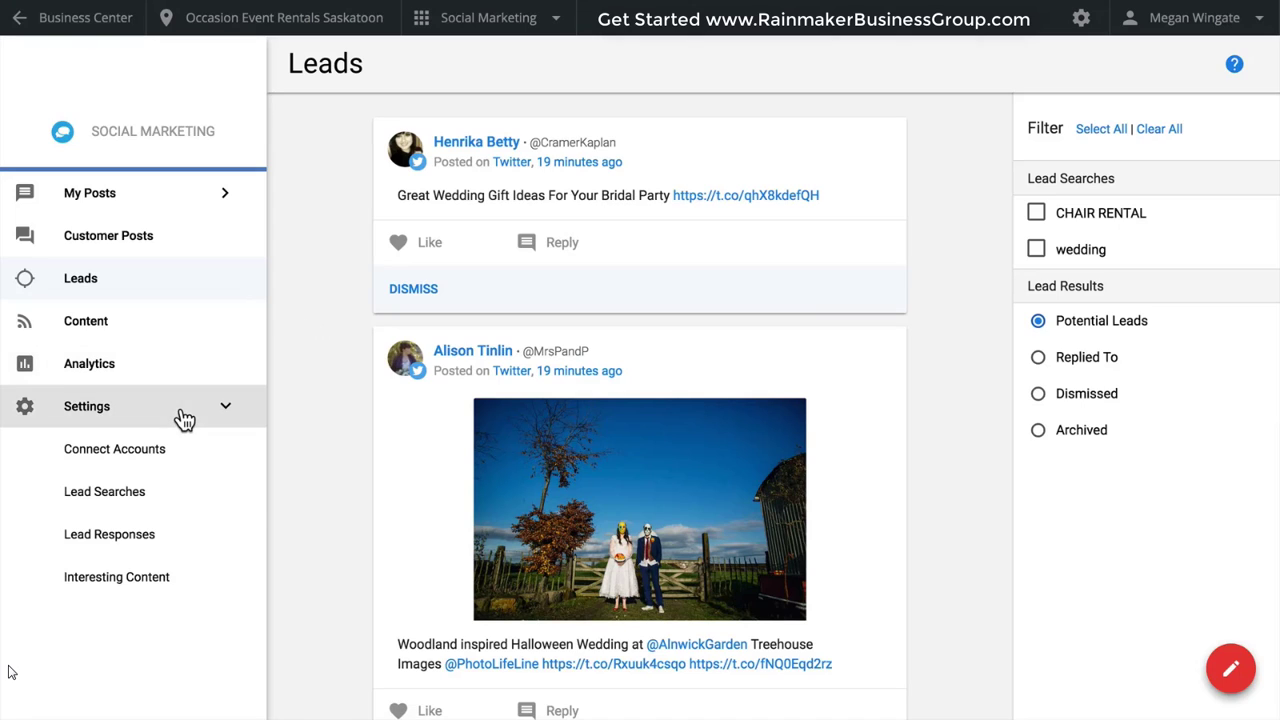
click(160, 509)
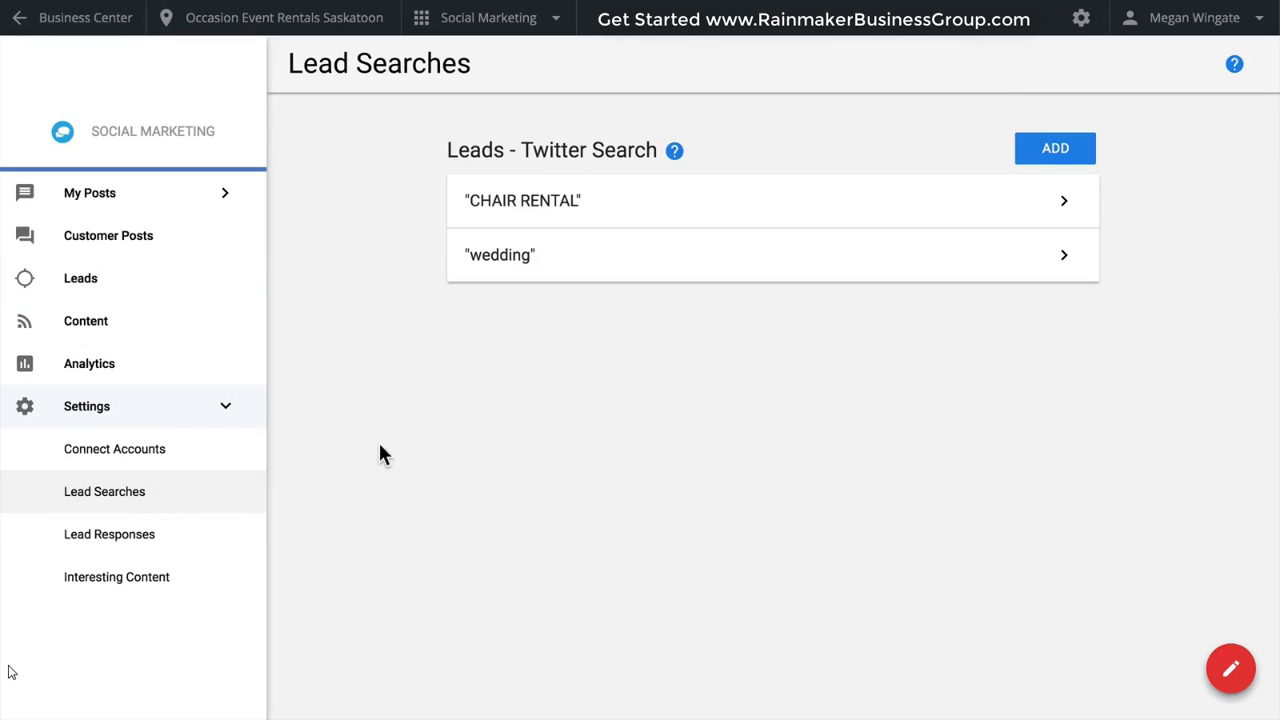
click(1035, 150)
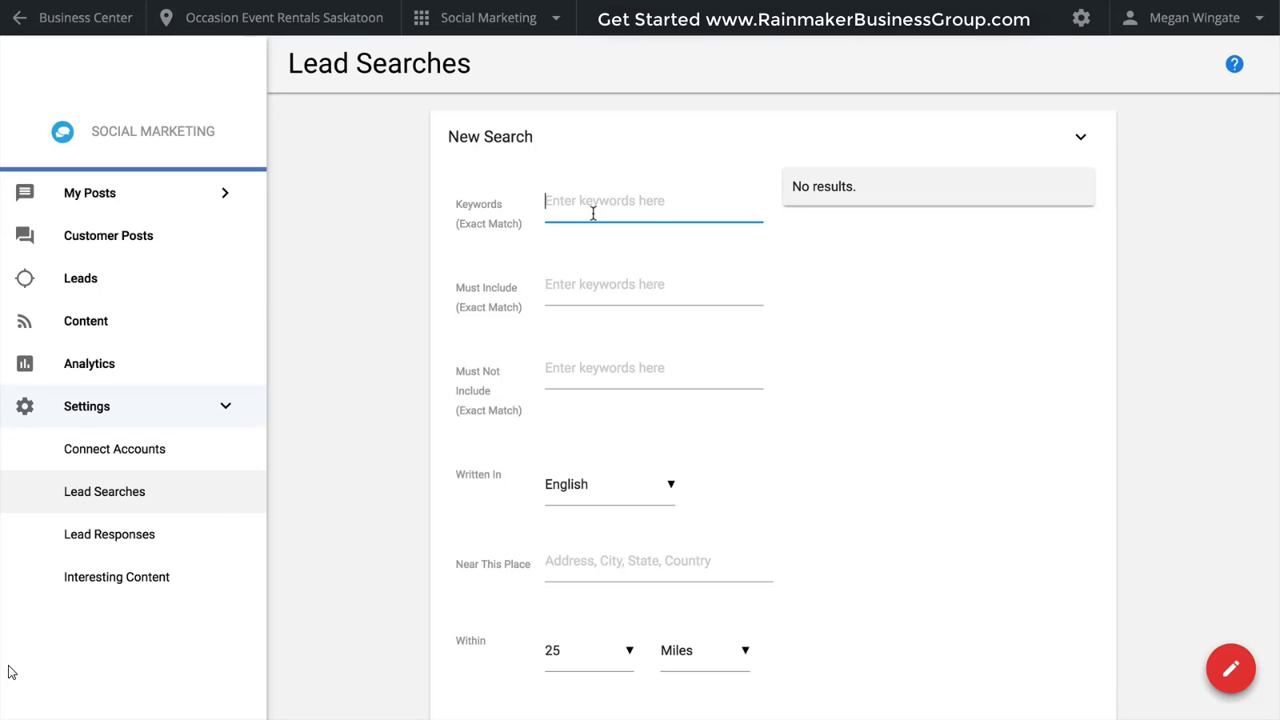
text(birthday)
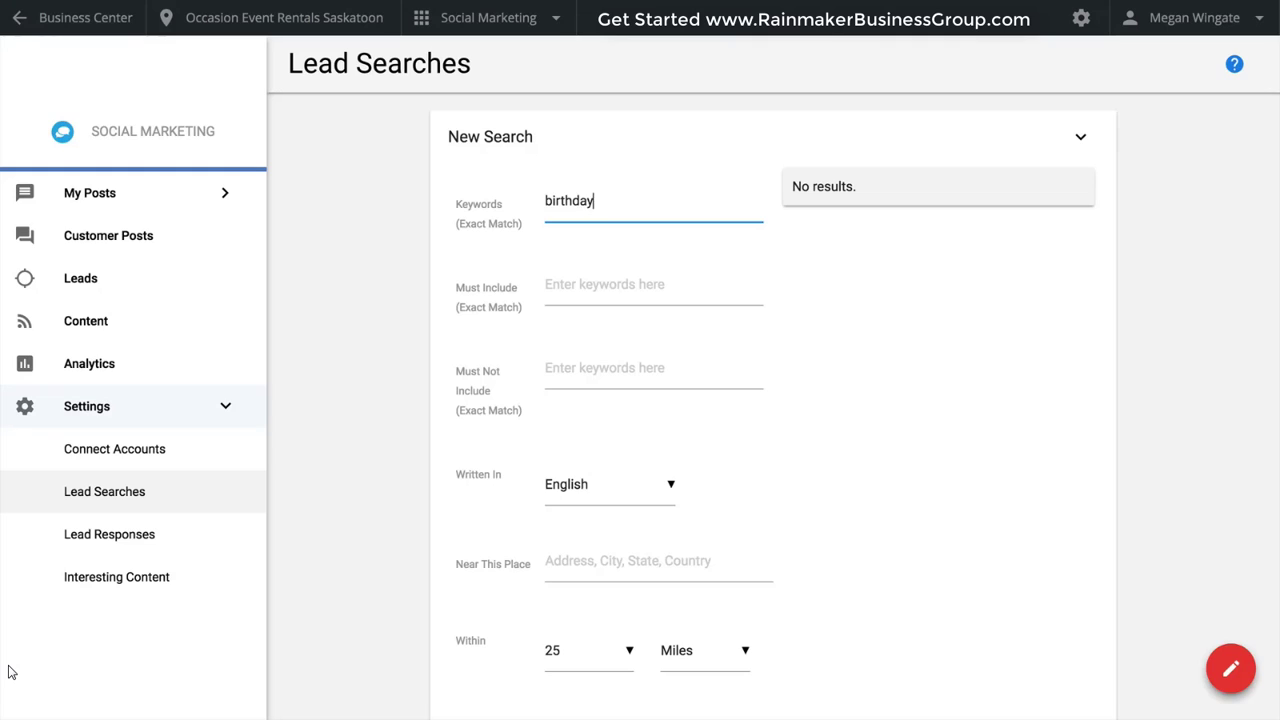
key(Tab)
text(p)
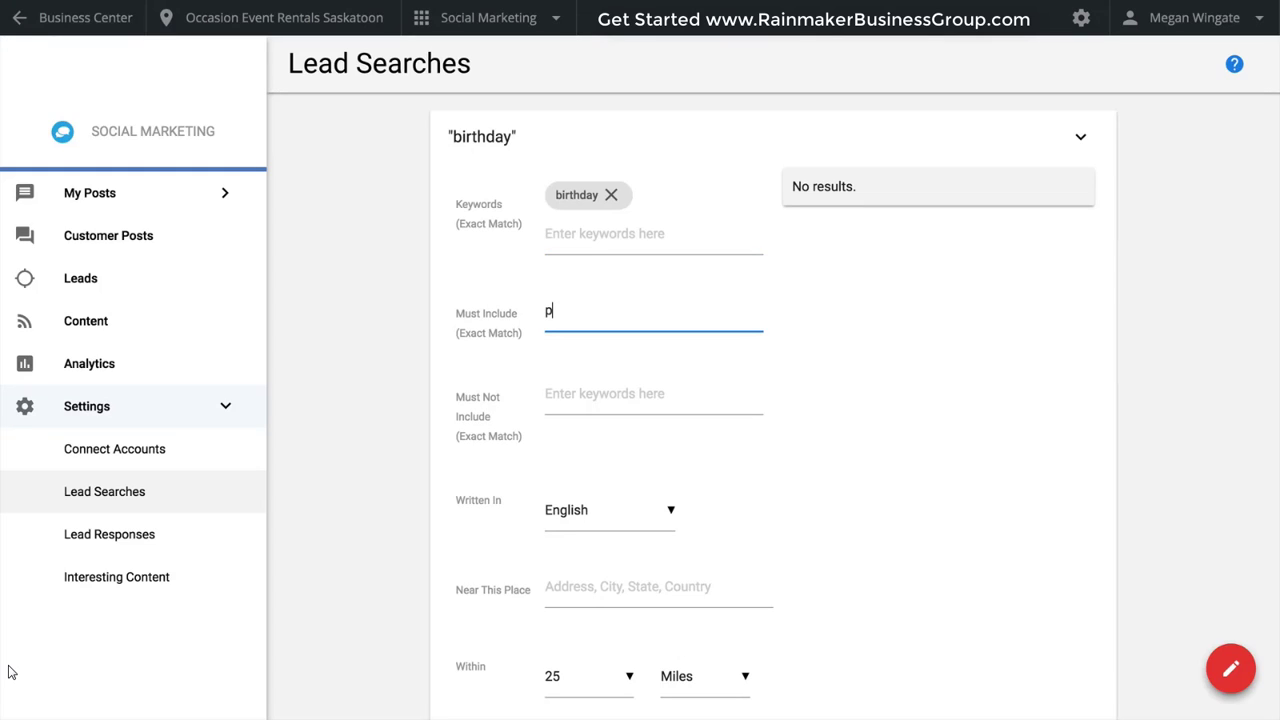
text(arty)
key(Tab)
text(clo)
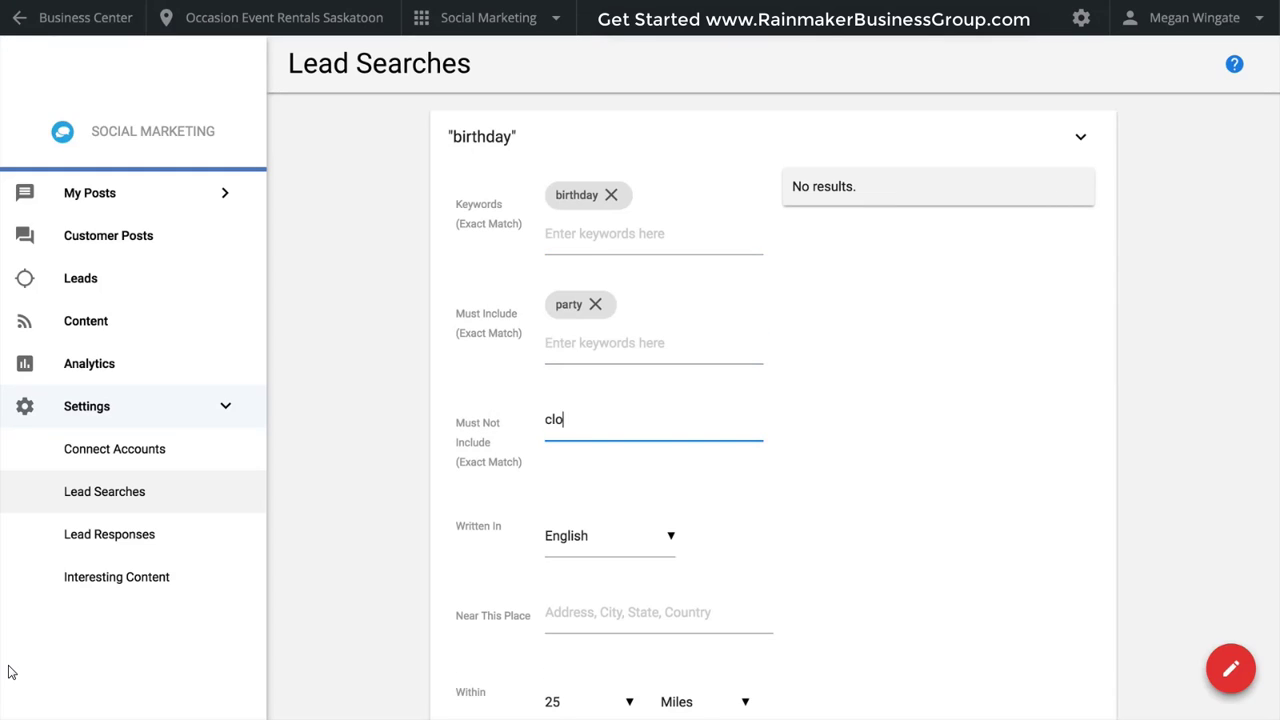
text(wn)
key(Tab)
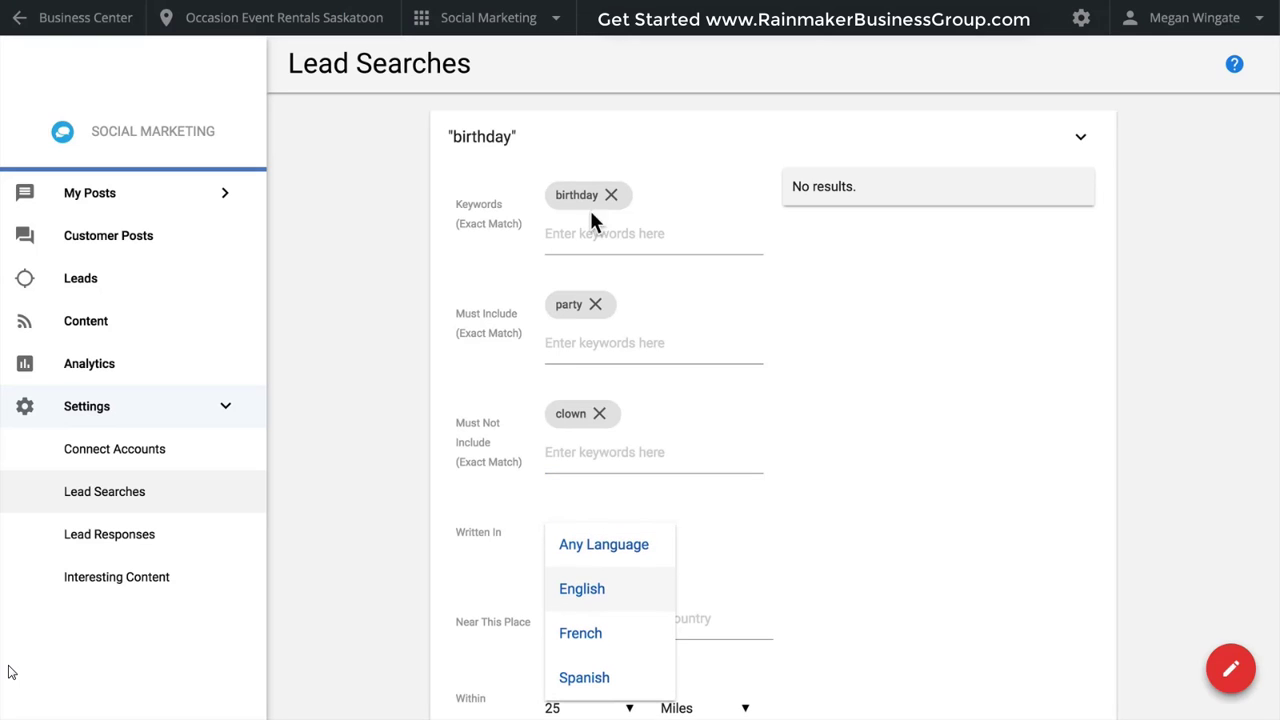
Limit the lead search to English posts near "Toronto, Canada" and preview its results.
click(620, 602)
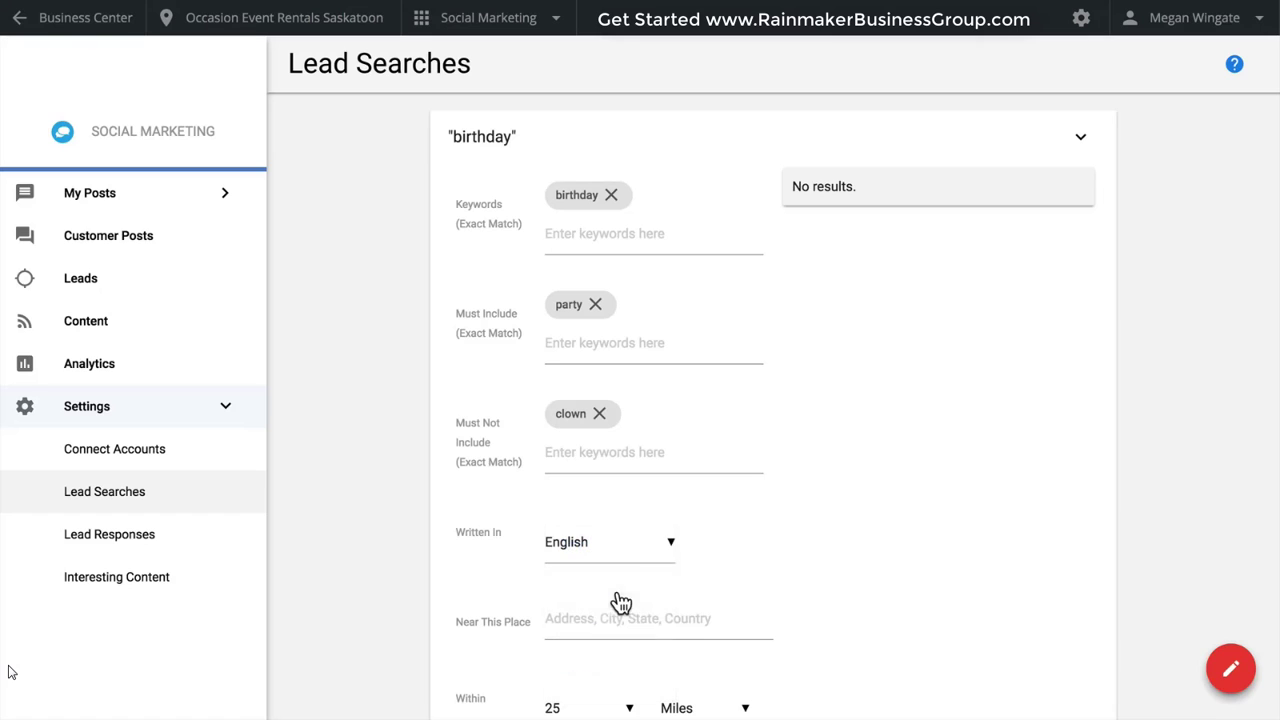
click(604, 618)
text(Tor)
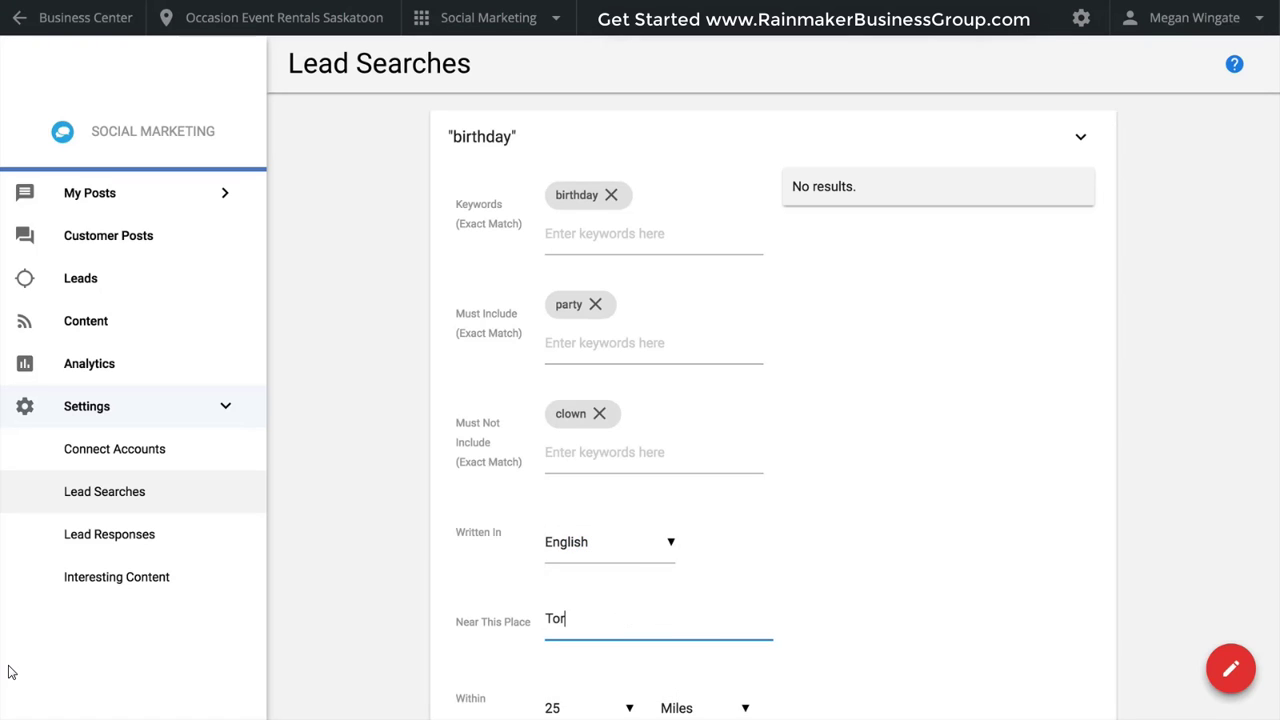
scroll(10, 672, down, 3)
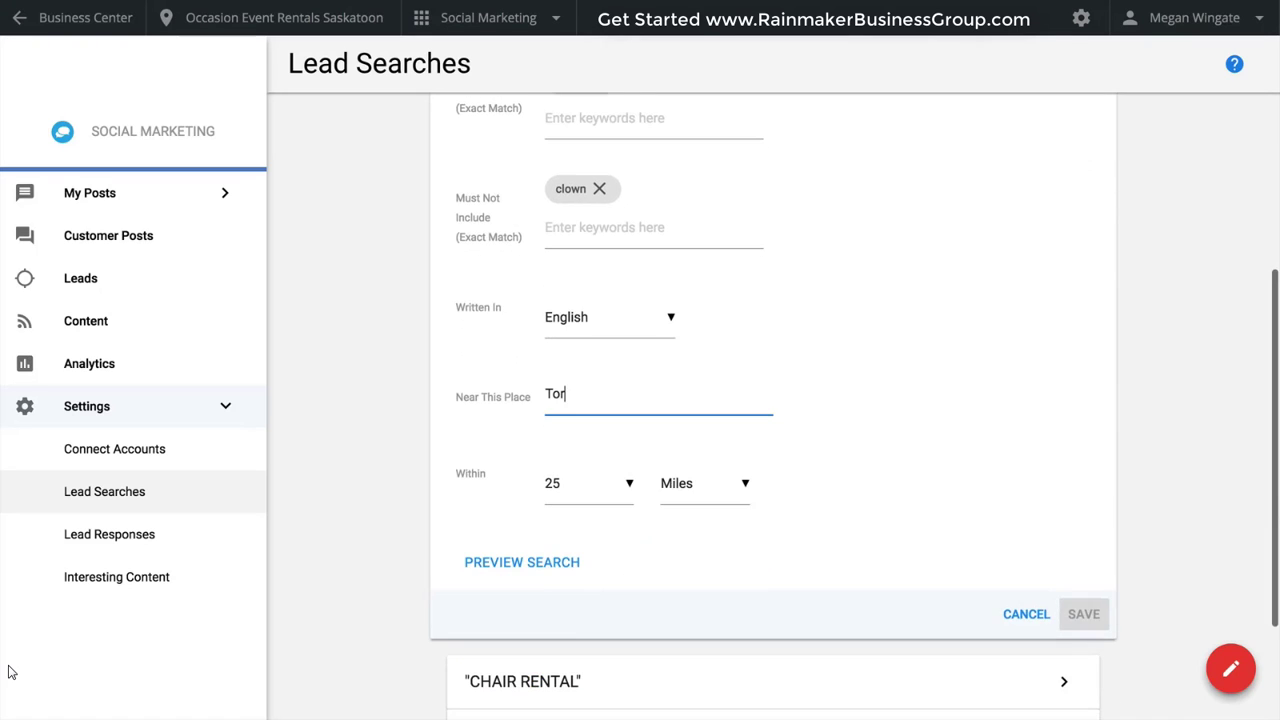
text(onto)
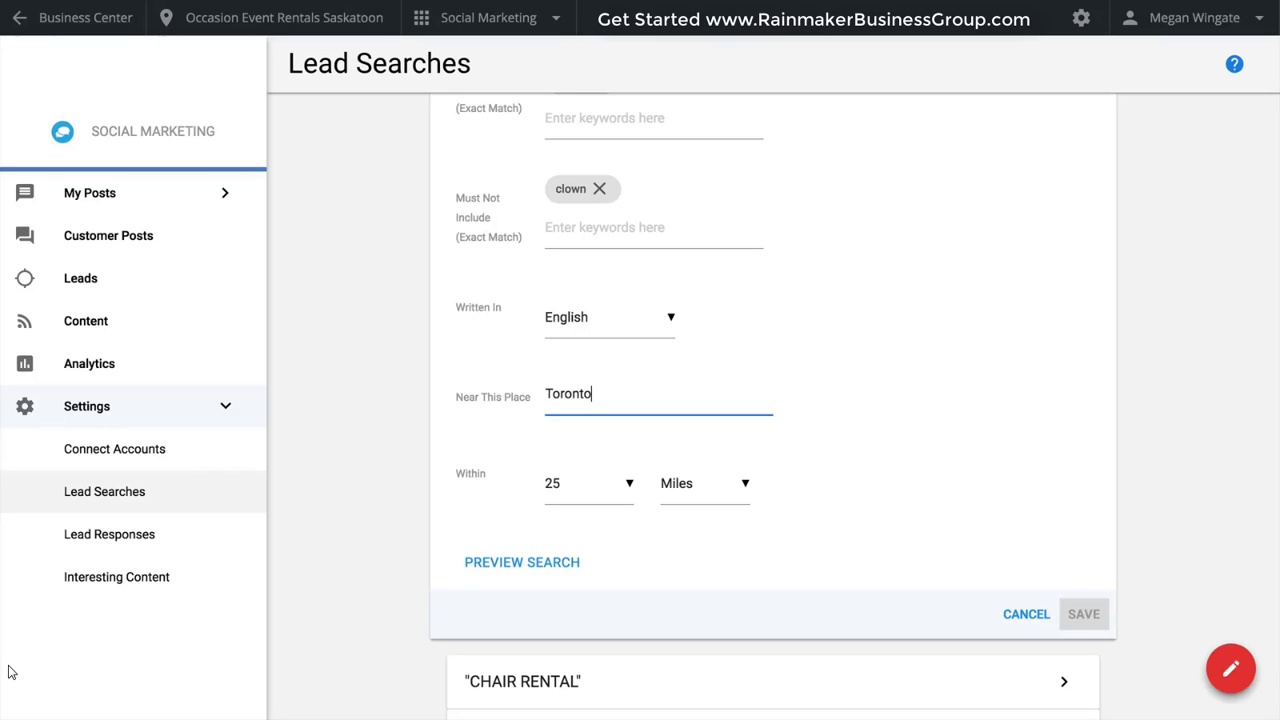
text(, Canada)
click(563, 573)
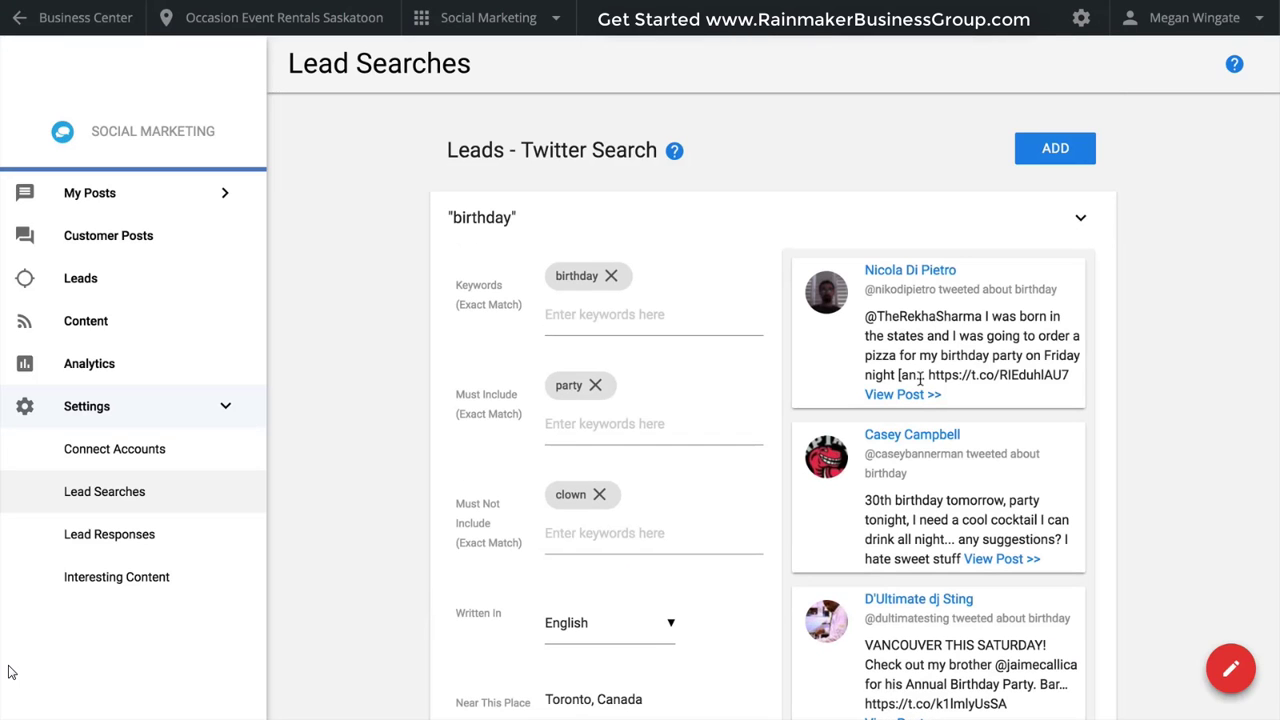
Check the previewed tweets and save the birthday lead search.
scroll(872, 405, down, 4)
scroll(871, 409, up, 4)
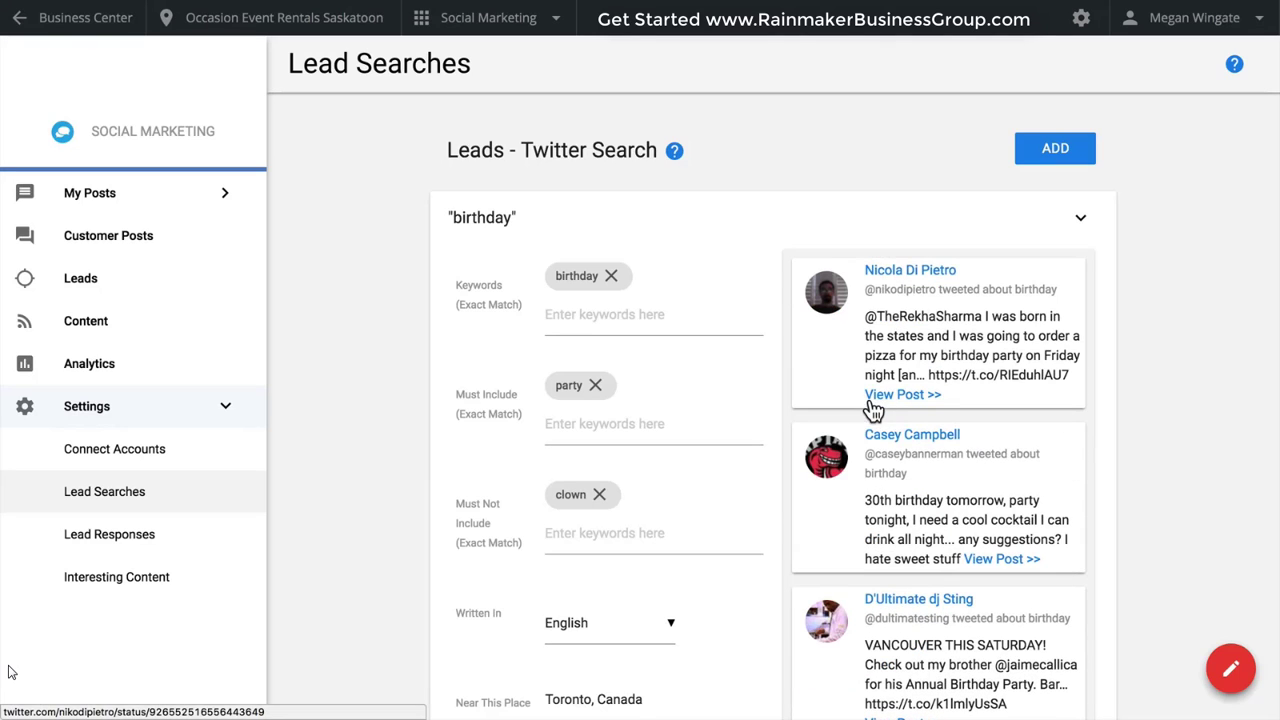
scroll(750, 470, down, 5)
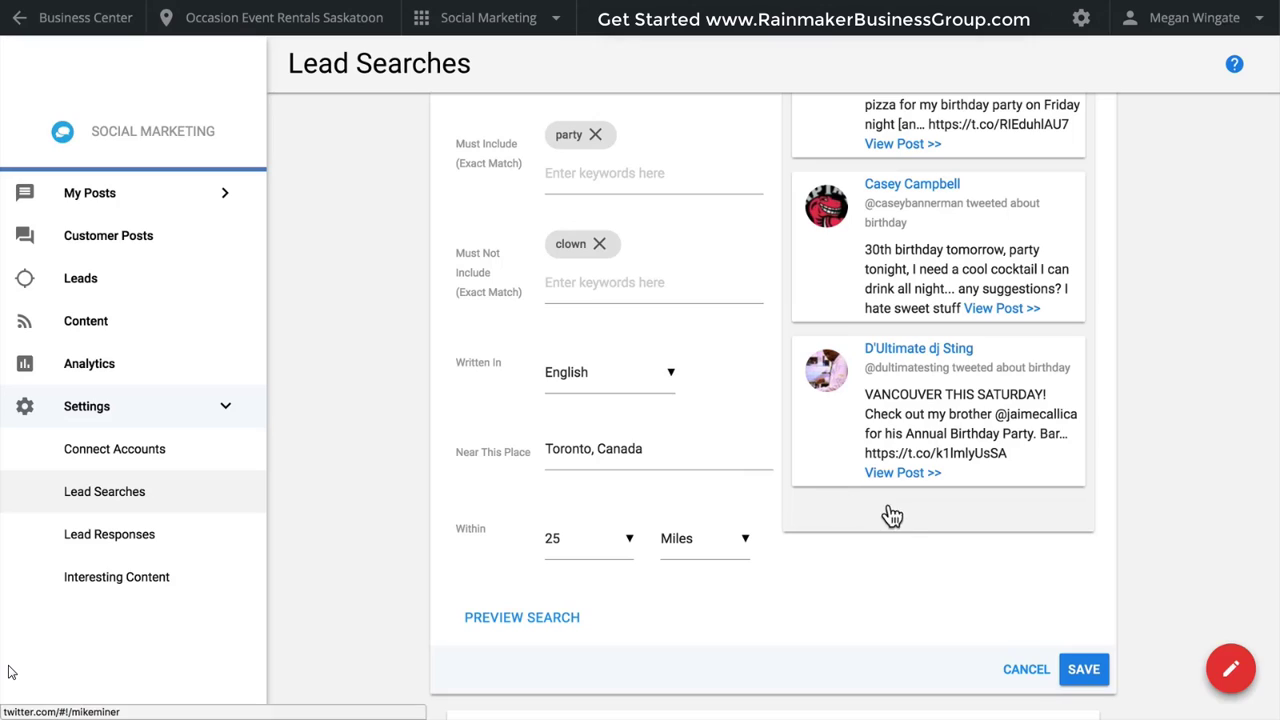
click(1079, 676)
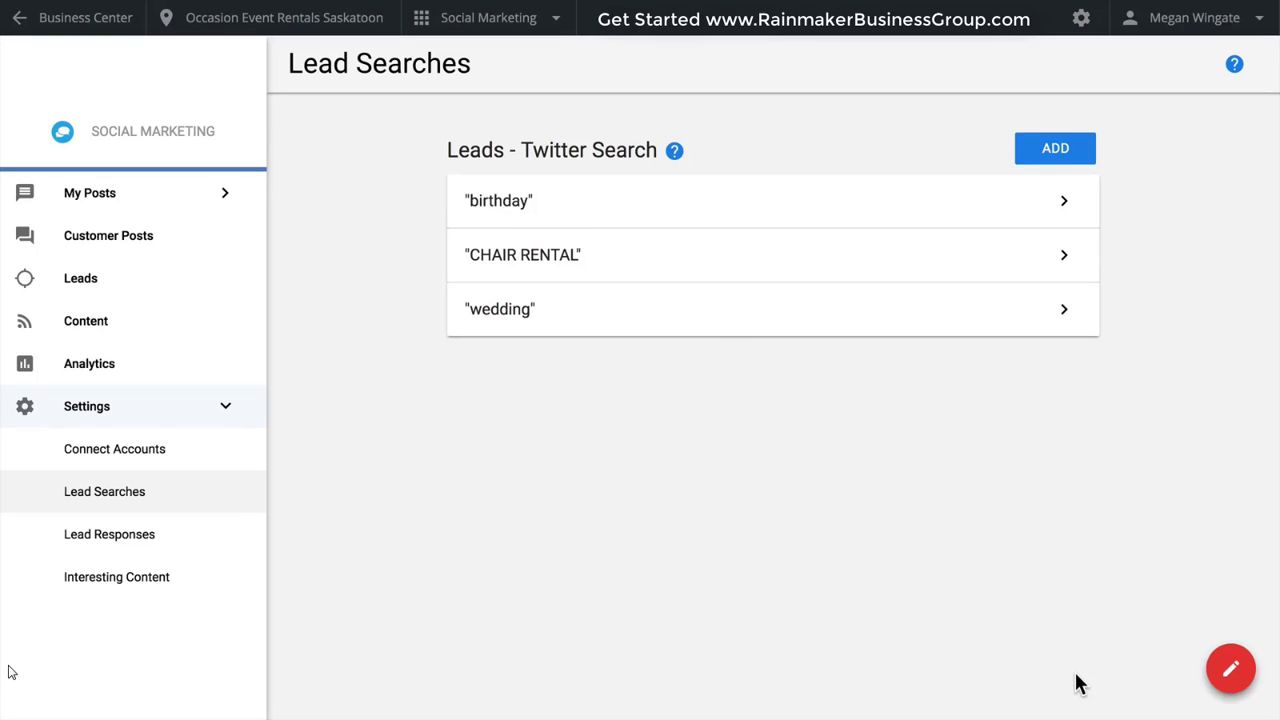
Reopen the saved birthday lead search, review its settings and close it.
click(937, 206)
scroll(908, 394, down, 2)
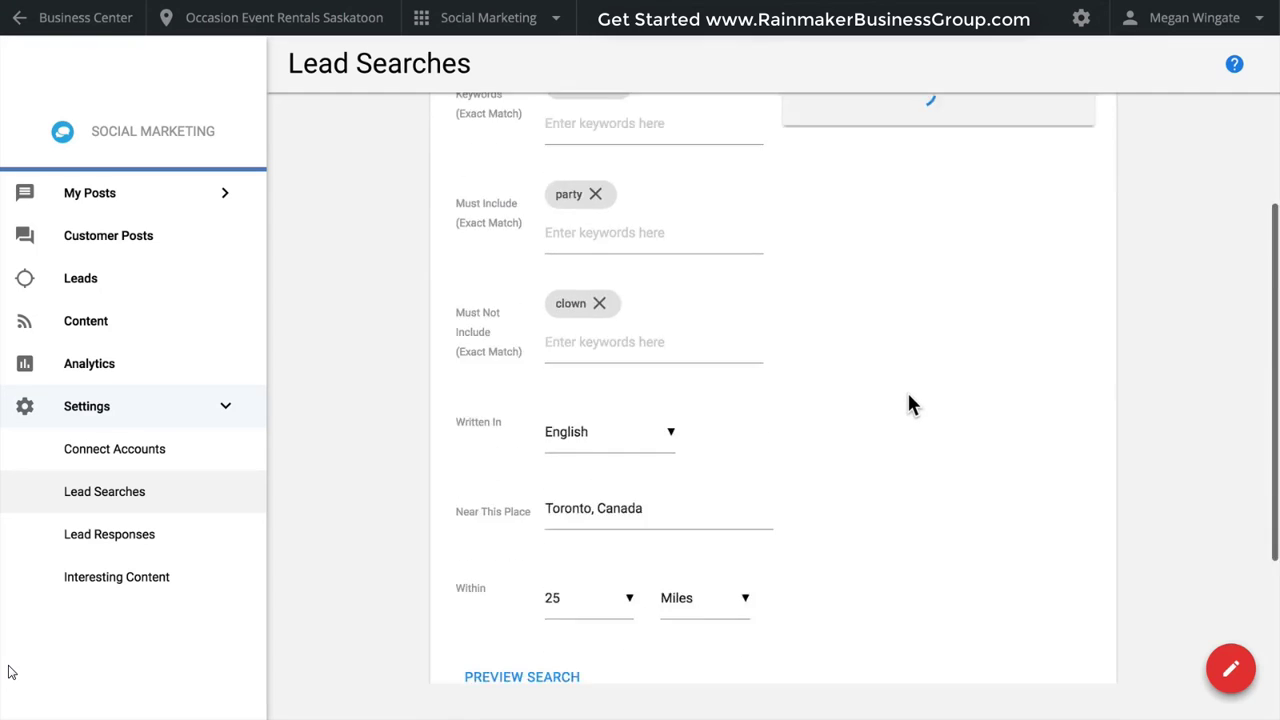
scroll(907, 403, down, 3)
click(1036, 464)
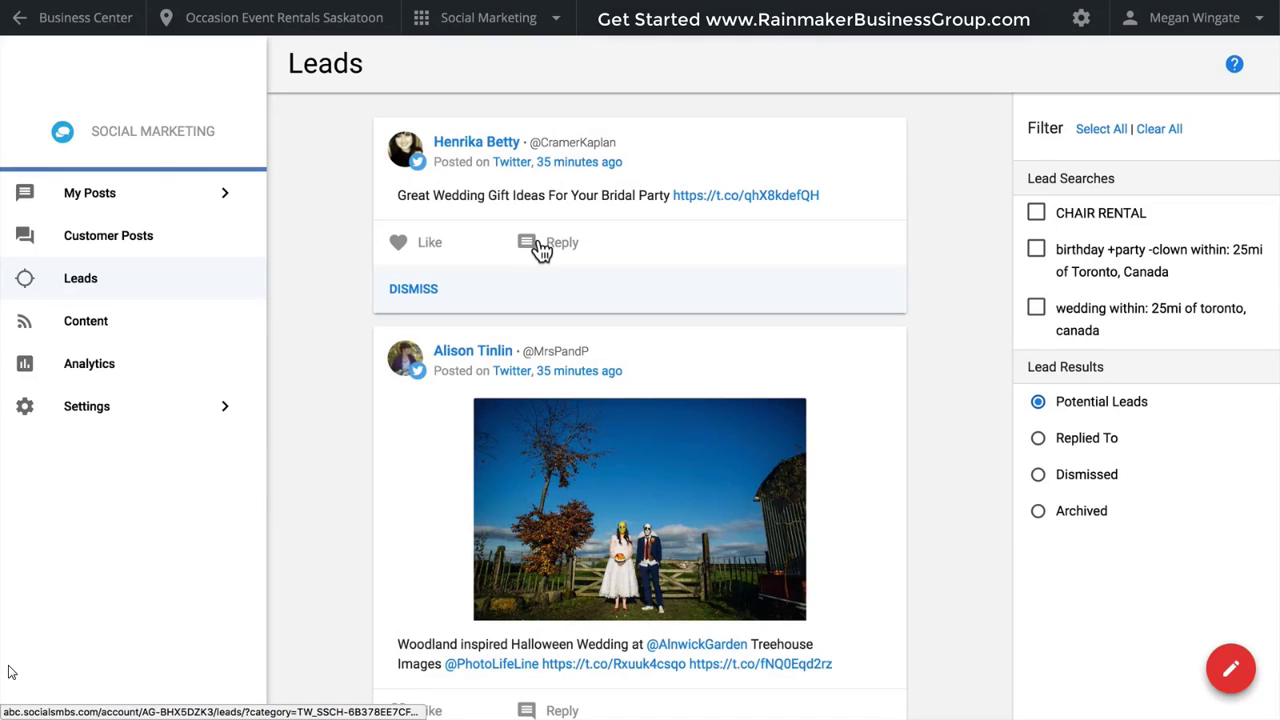
Draft a reply to the wedding gift ideas lead: "You nailed it! Those bridesmaid hangers look great on our Chiavari chairs! Will send you info!".
click(537, 248)
click(524, 362)
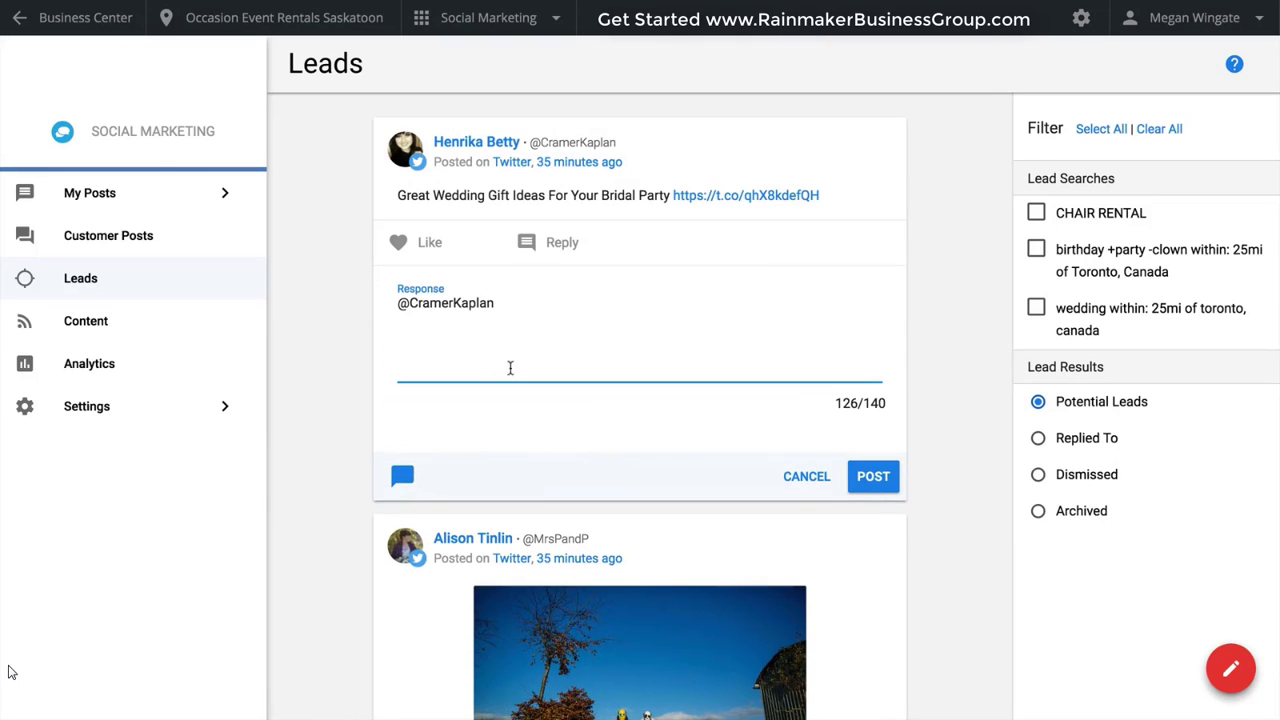
text(You nailed it! Those bridesmaid hangers look great on our Chiavari chairs! Will send you info!)
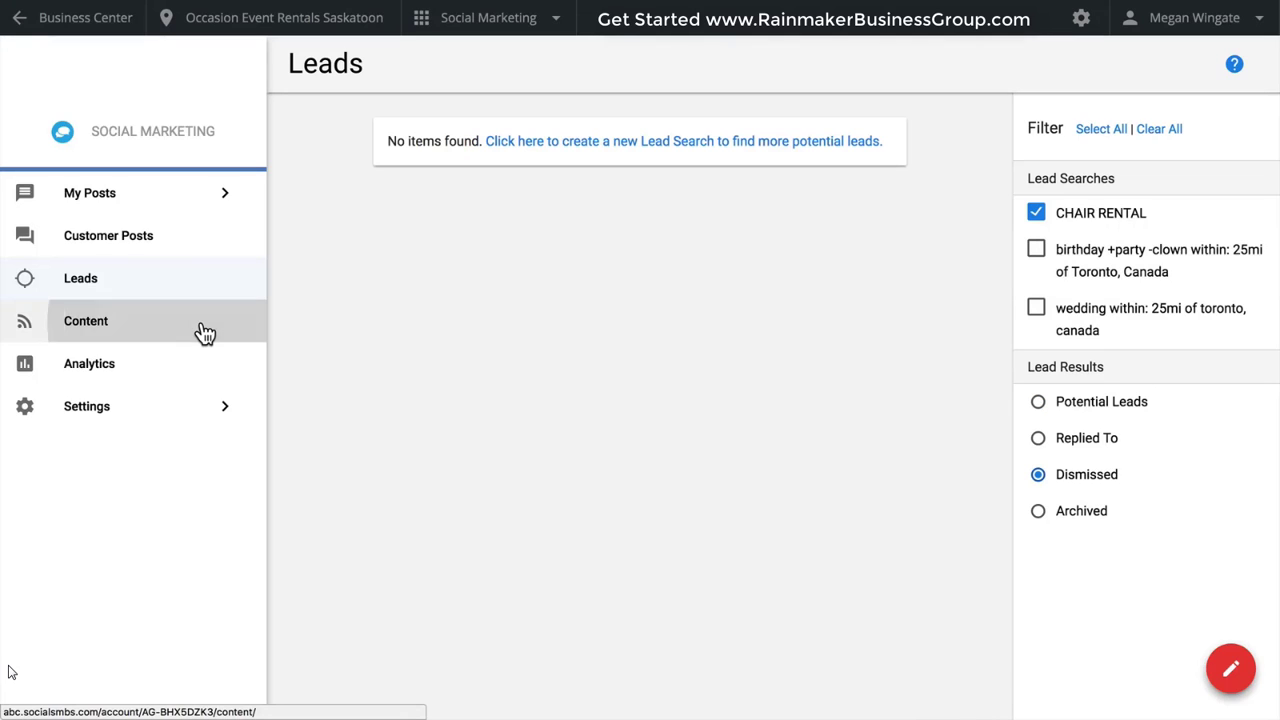
View the articles available to share and open the Interesting Content settings.
click(200, 331)
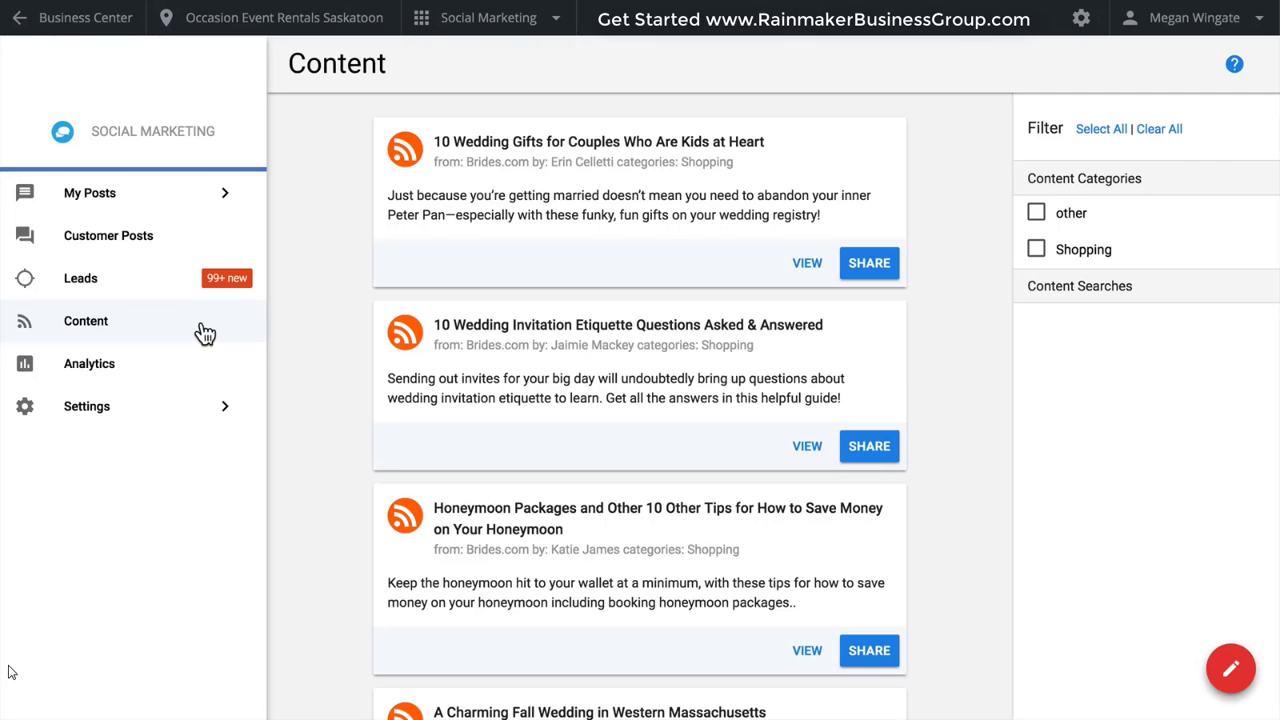
click(176, 420)
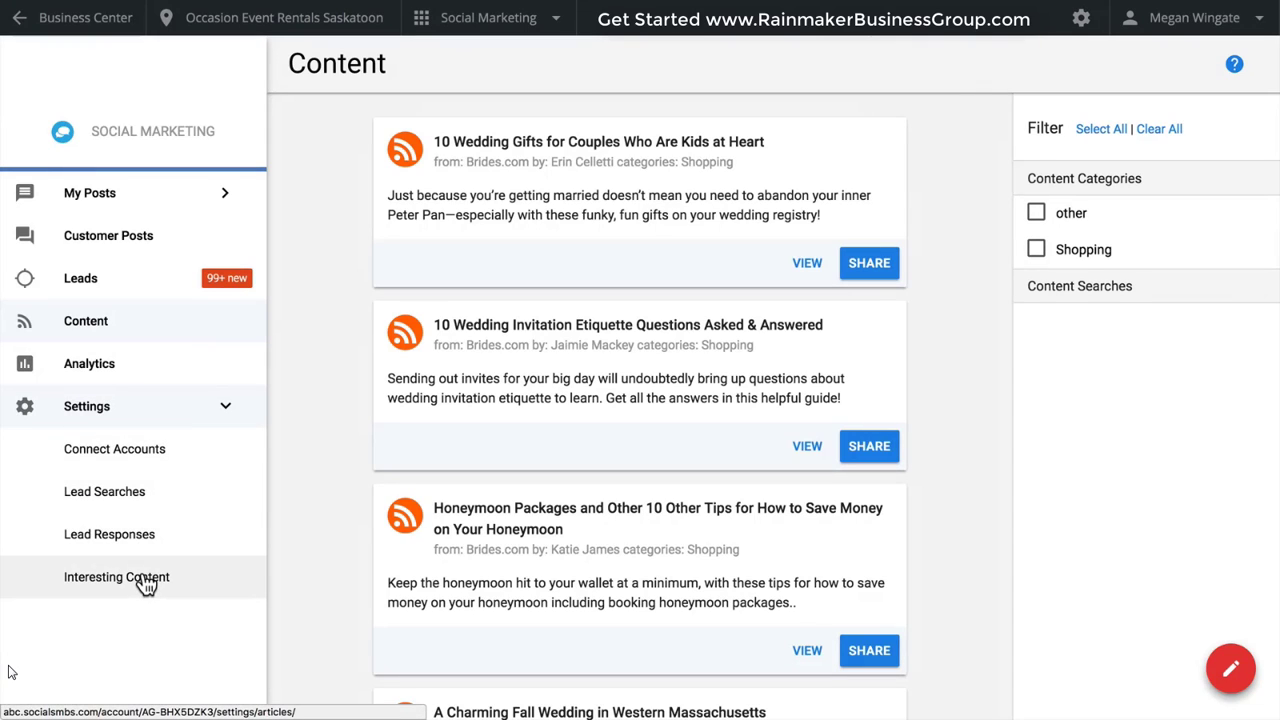
click(145, 585)
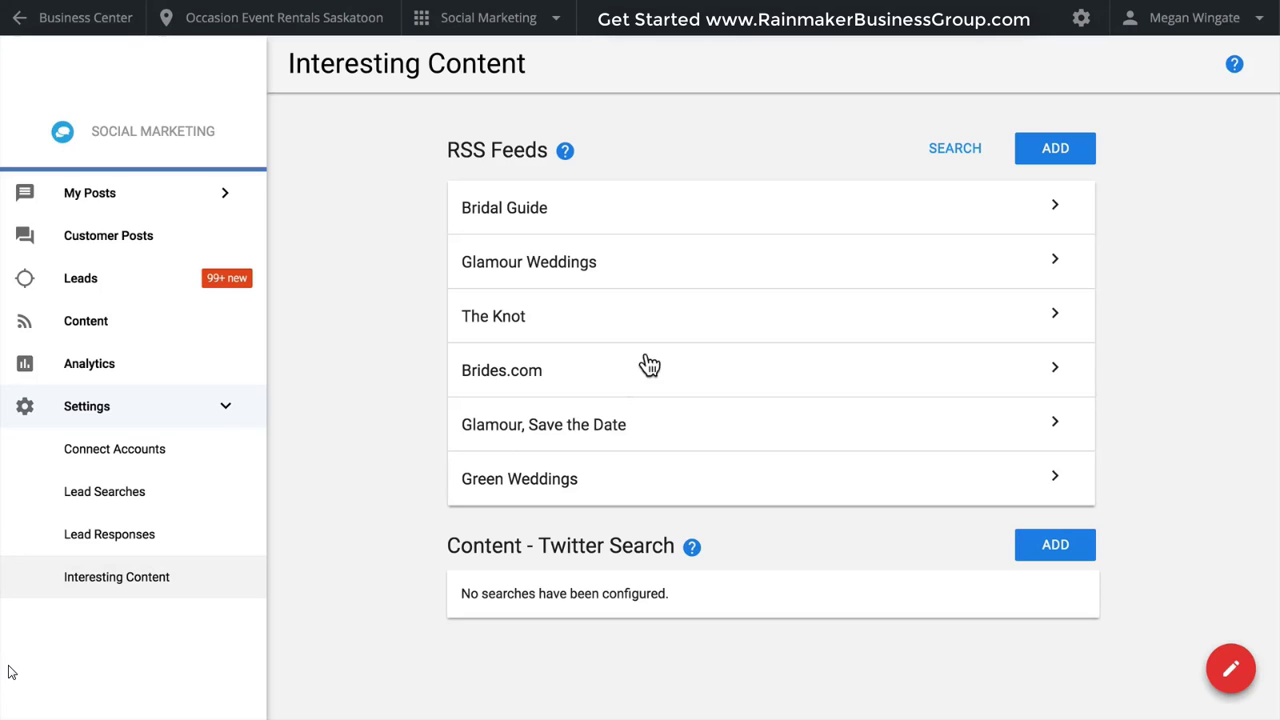
Browse the RSS library's Beauty & Spas category and add the Bridal Guide feed to the content sources.
click(947, 152)
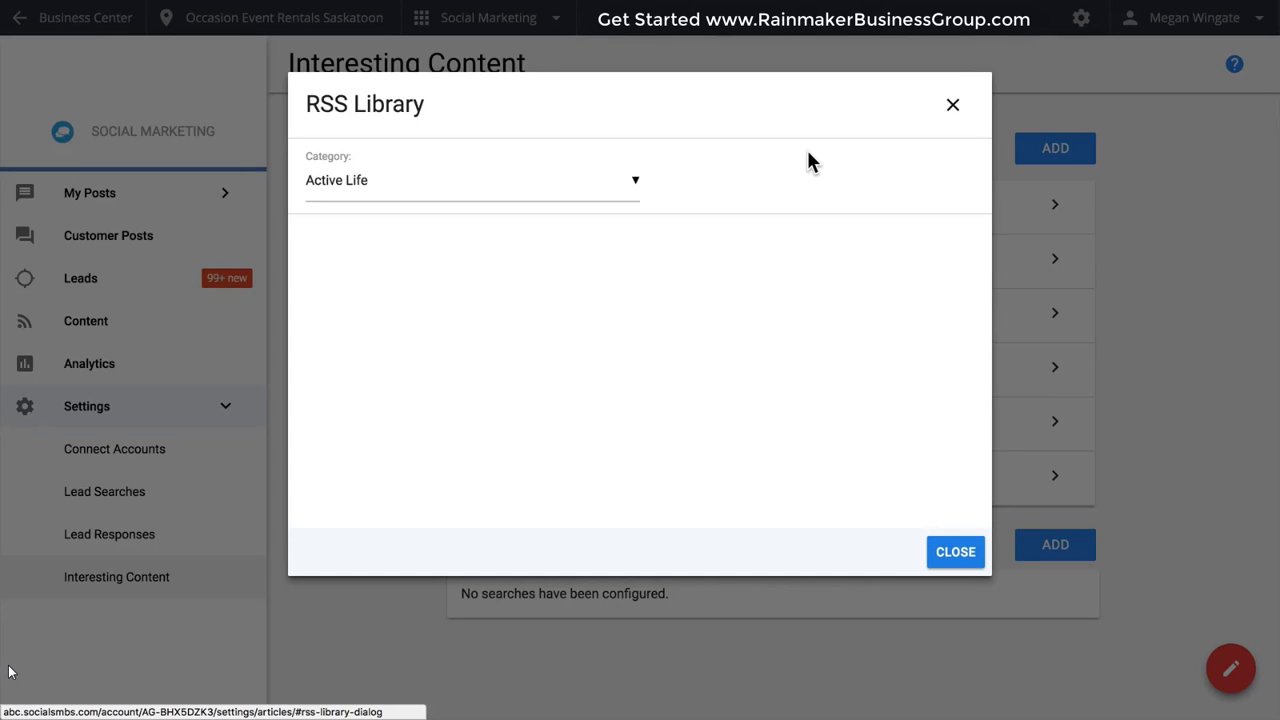
click(631, 190)
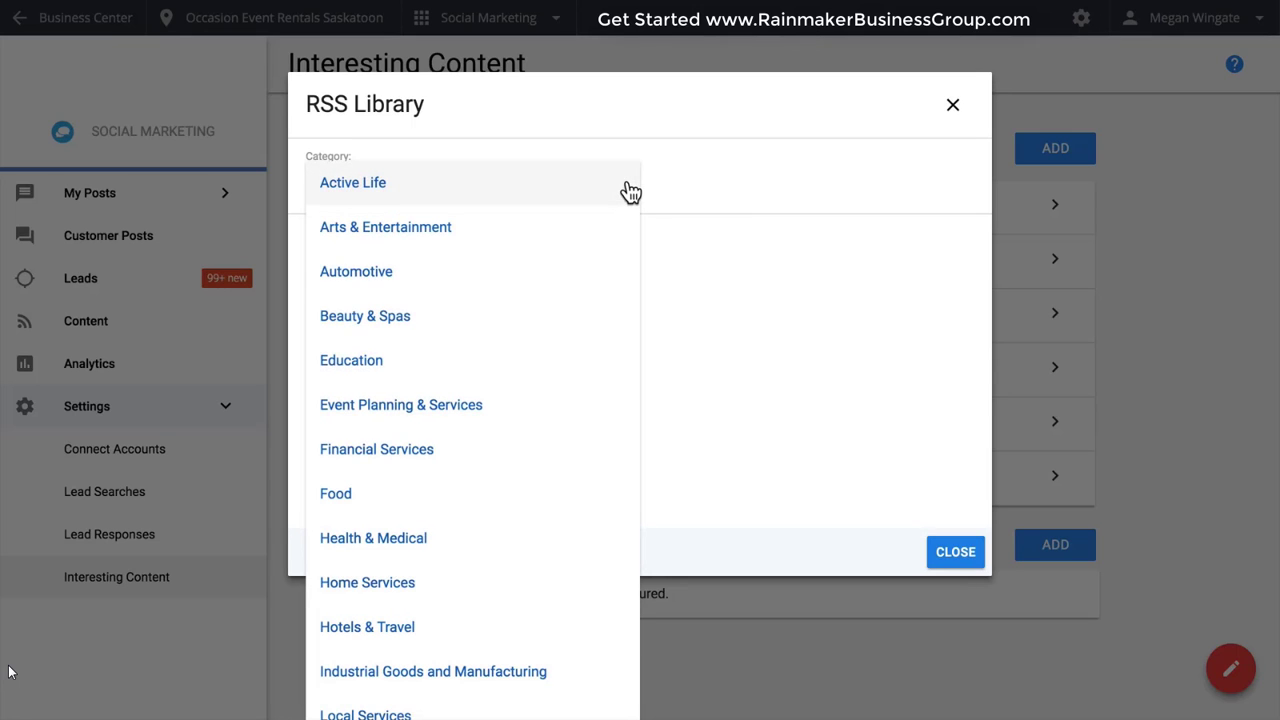
click(545, 318)
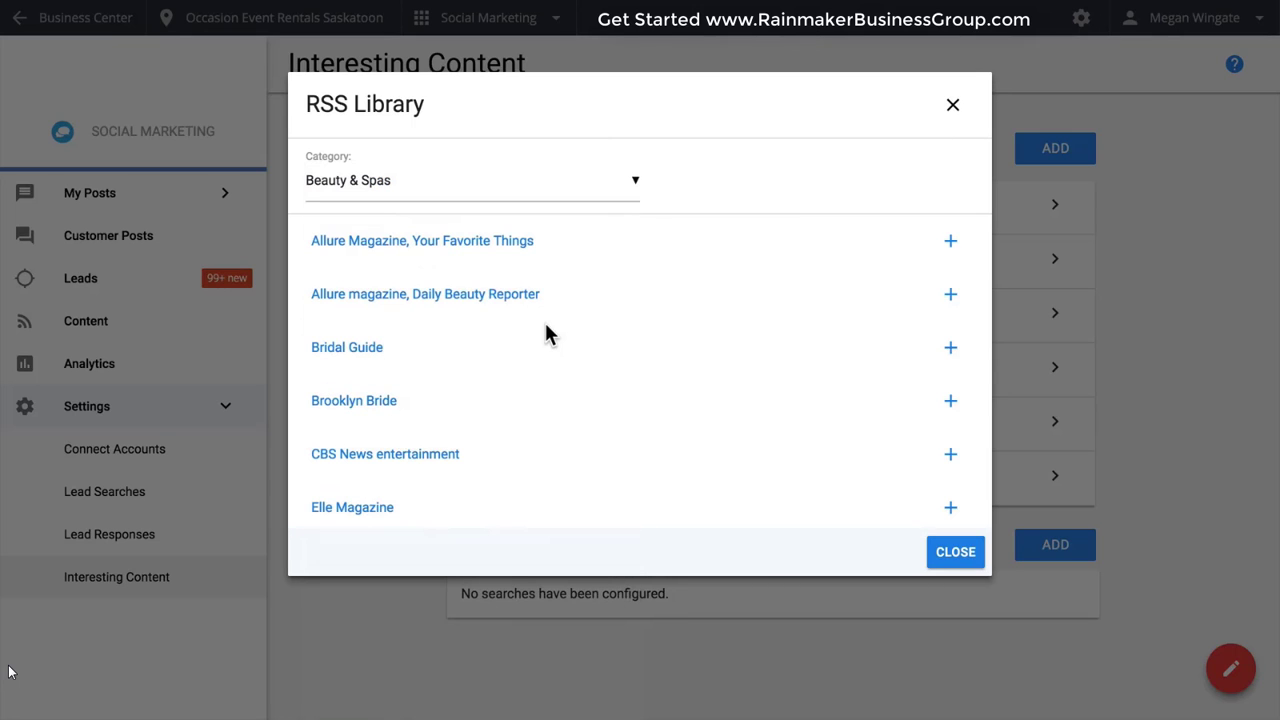
click(947, 242)
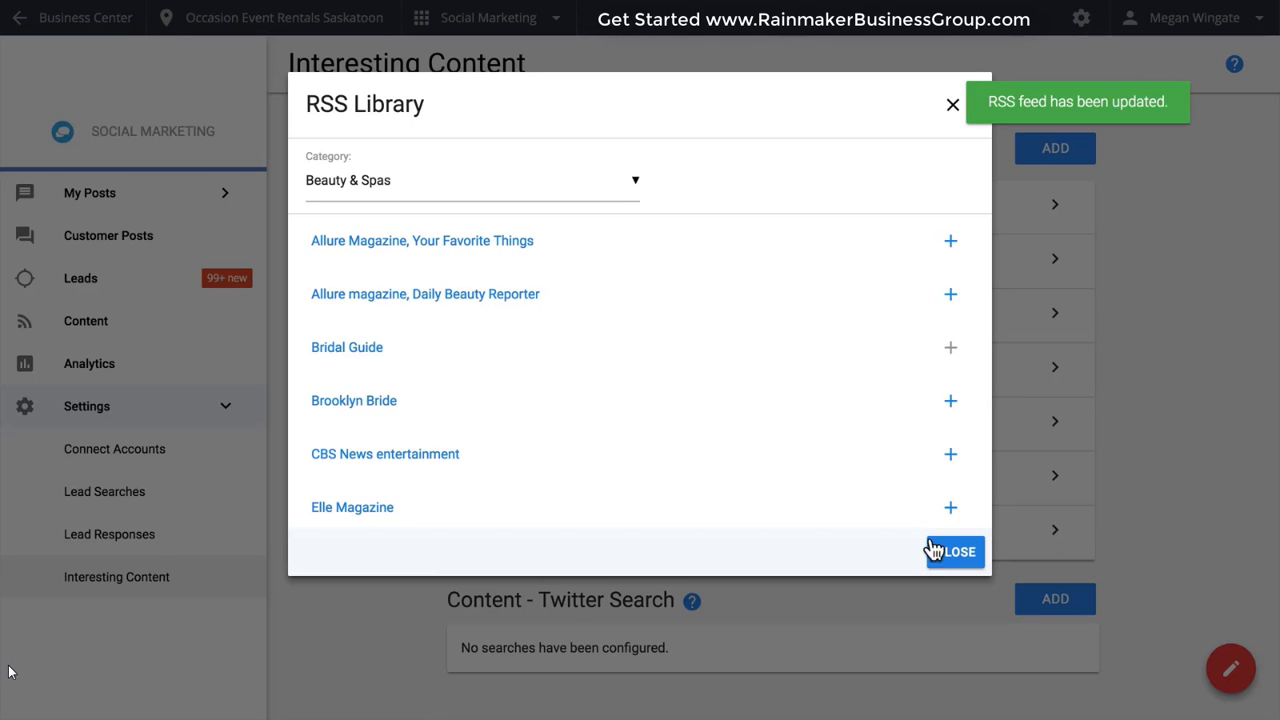
click(948, 558)
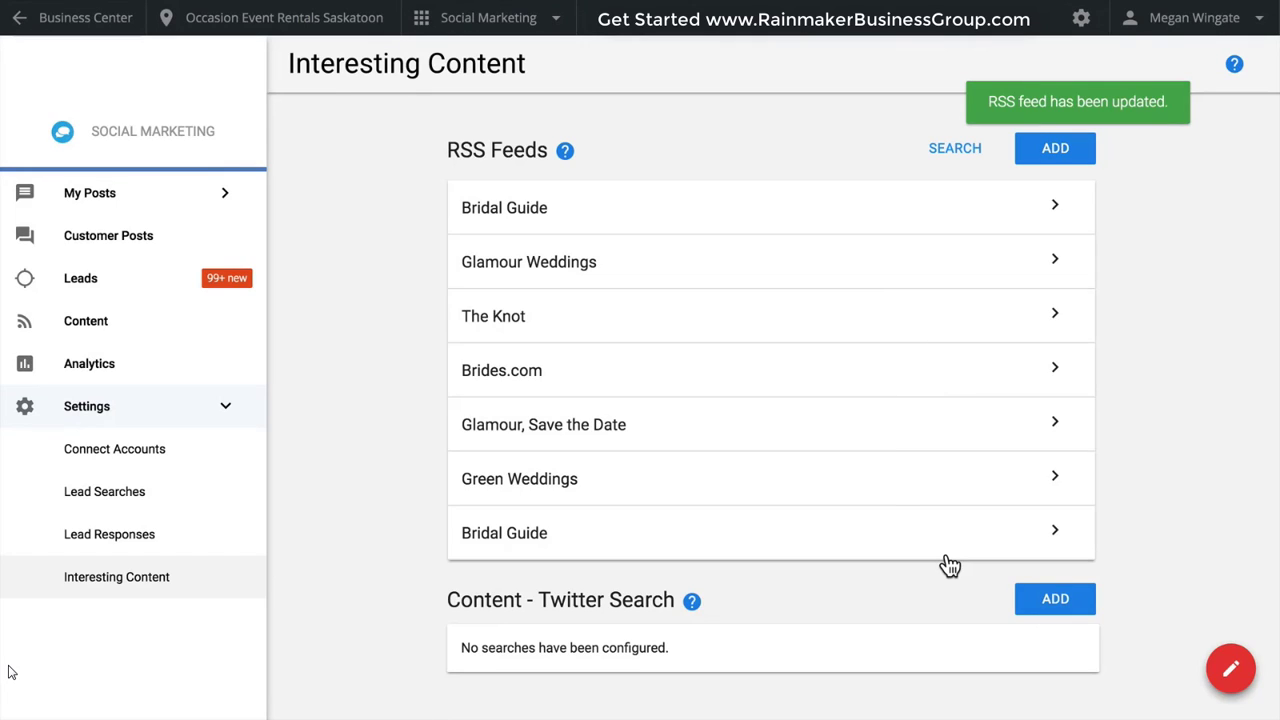
click(1058, 152)
text(http://feeds.feedburner.com/aw-tips)
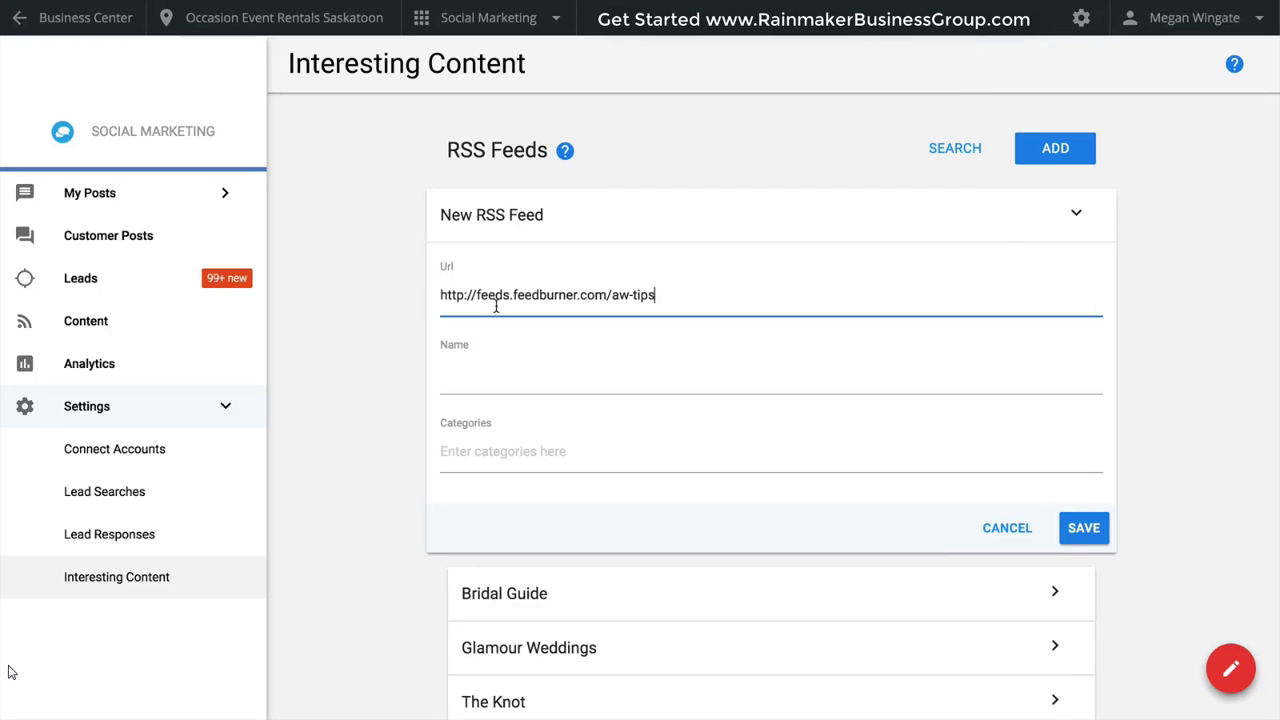
click(508, 373)
text(Arabia Weddings Tips & Trends)
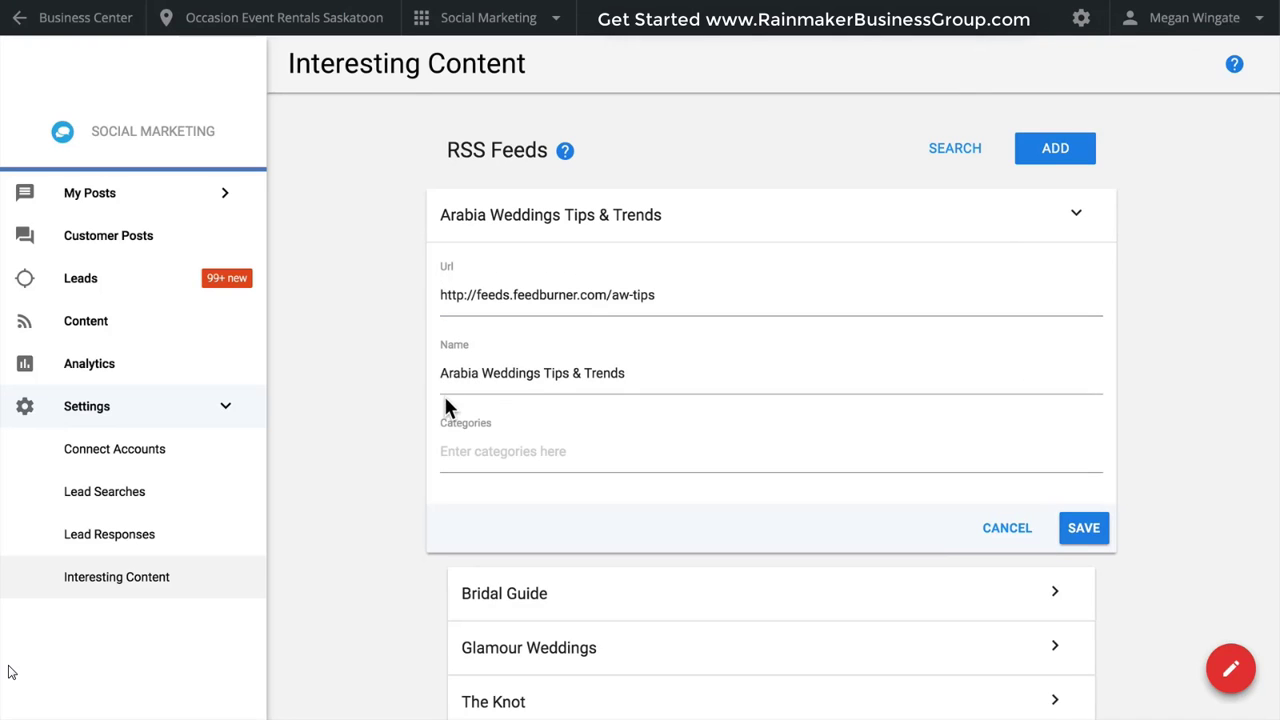
click(538, 456)
text(Wedd)
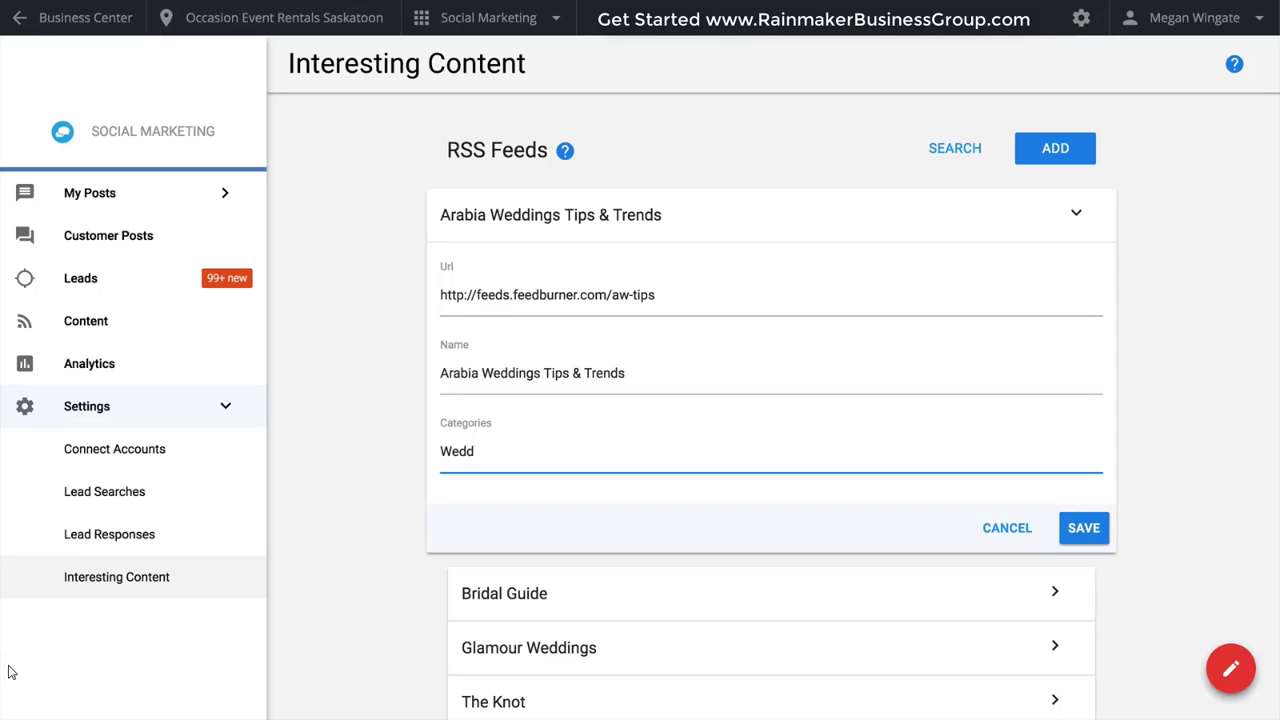
text(ing)
key(Return)
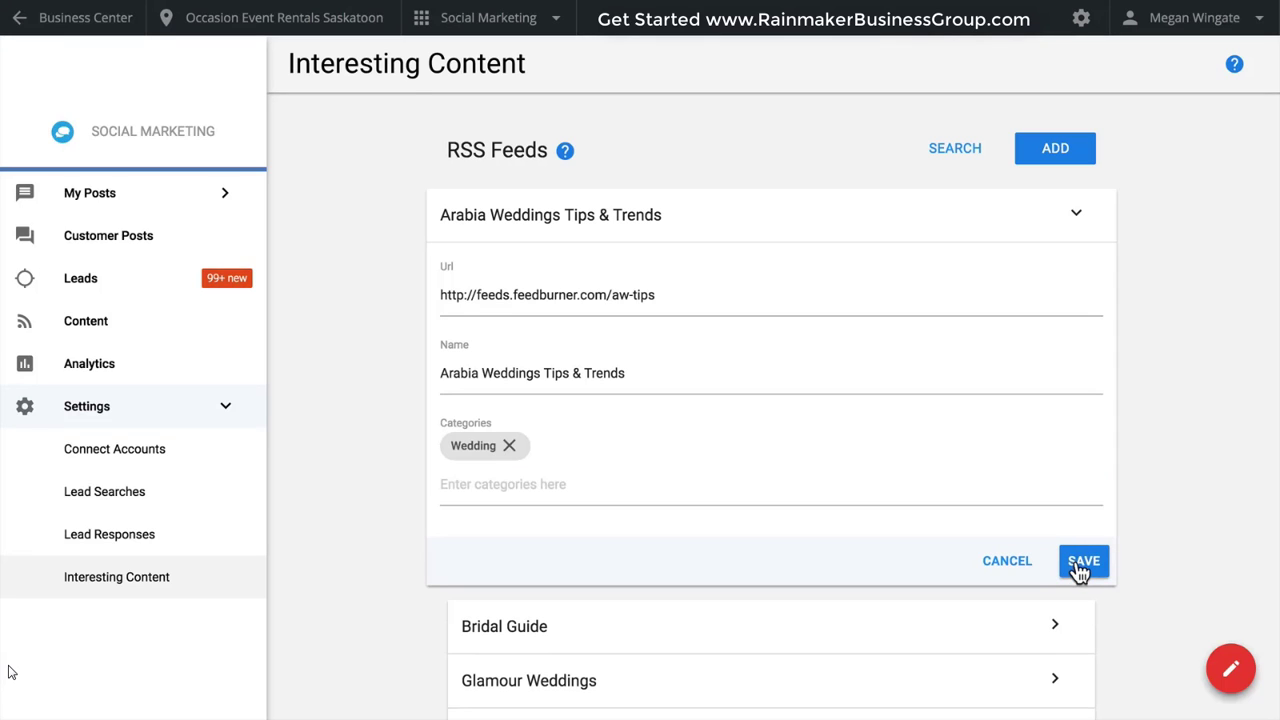
click(1077, 562)
Open a new Twitter content search and examine its keyword, language and location settings.
scroll(1079, 570, down, 5)
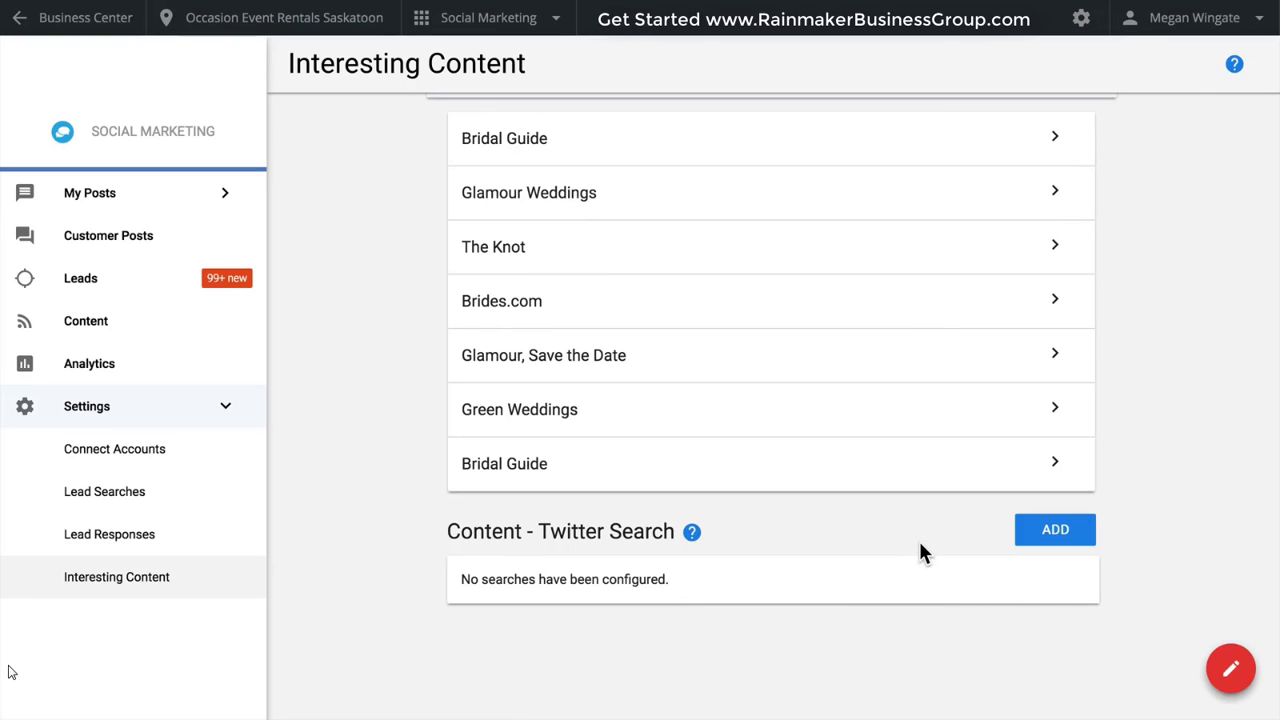
click(1027, 540)
scroll(1033, 551, down, 2)
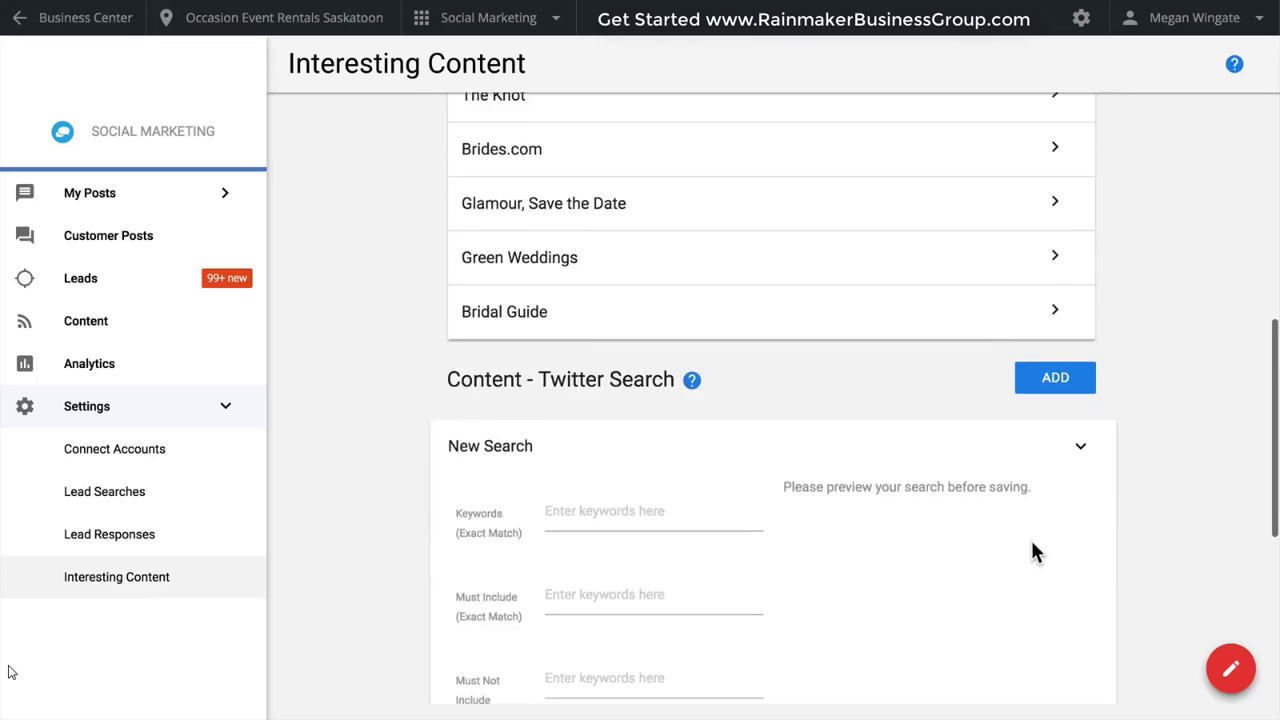
scroll(1033, 551, down, 5)
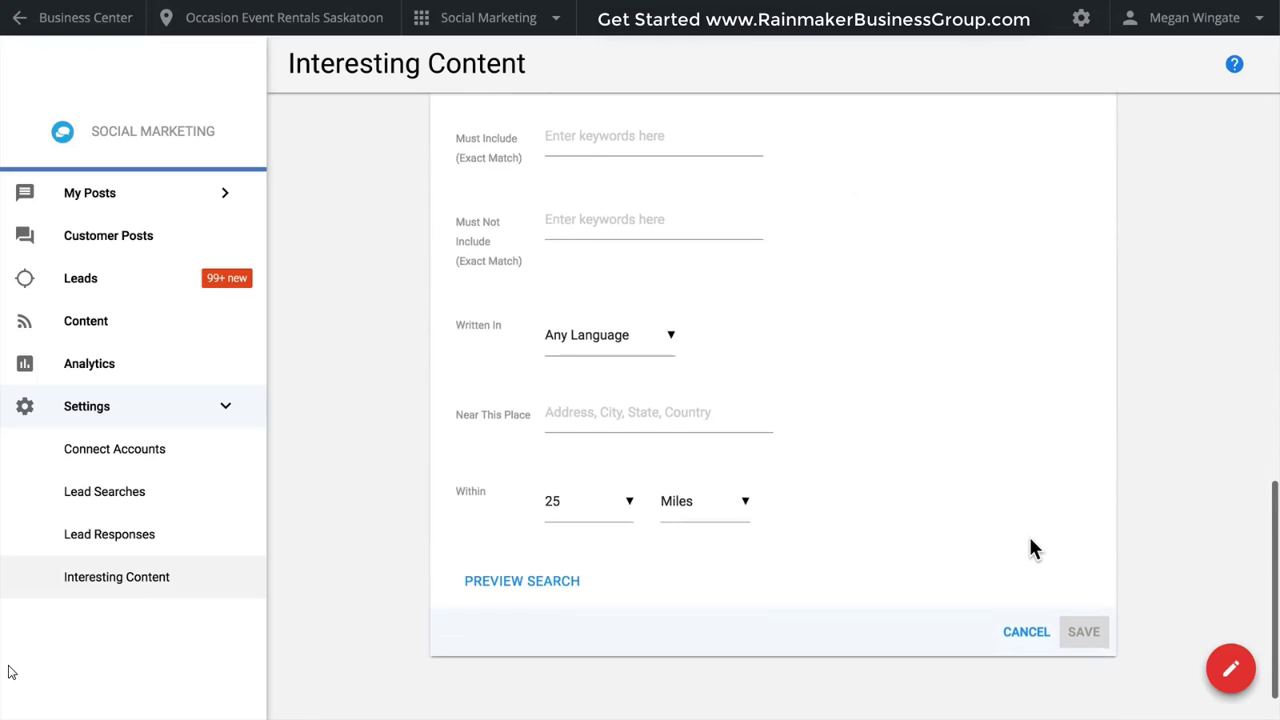
scroll(1031, 541, up, 2)
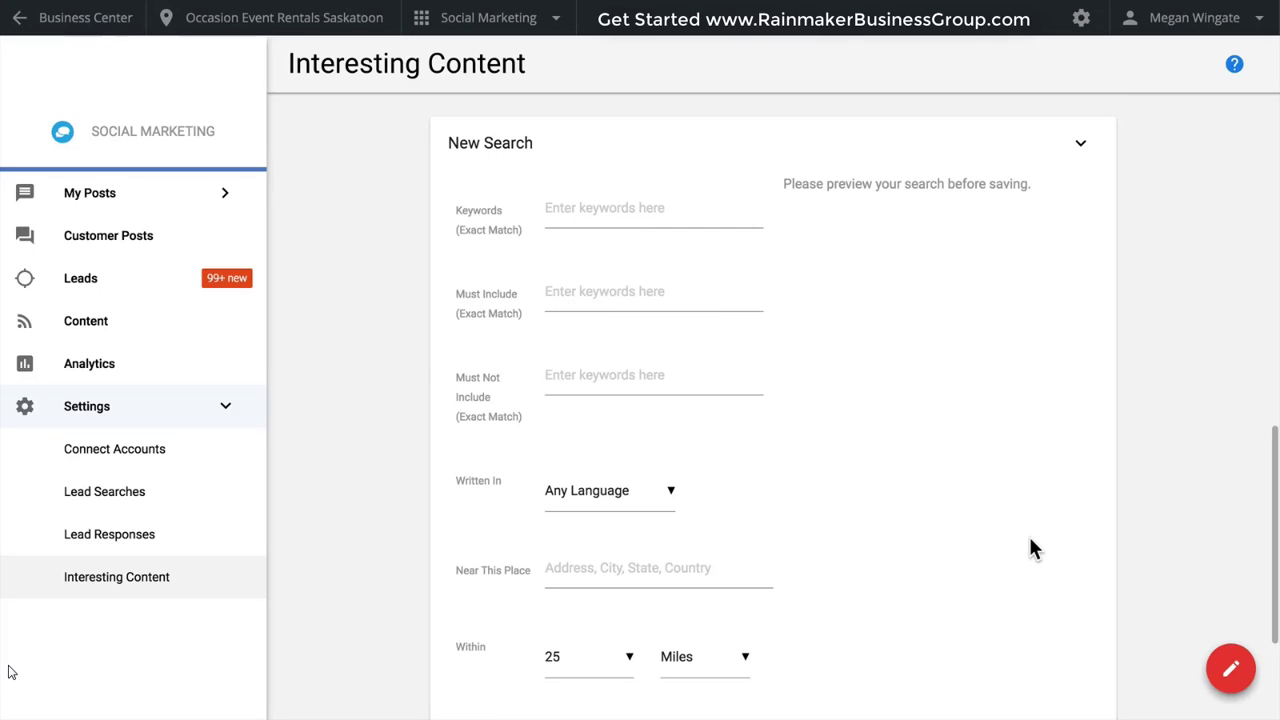
scroll(1034, 549, up, 1)
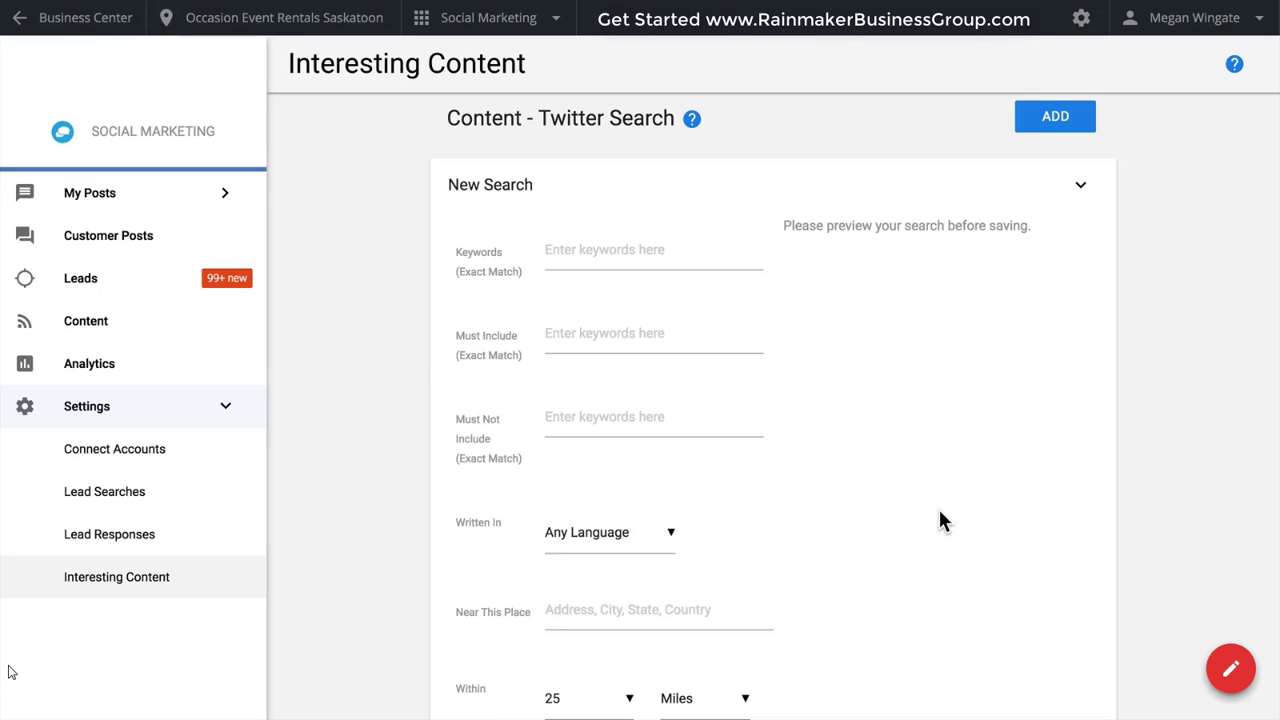
Filter the content by the Wedding category, preview a shared post of "5 Beautiful Short Wedding Dresses for 2018" and discard it.
click(220, 336)
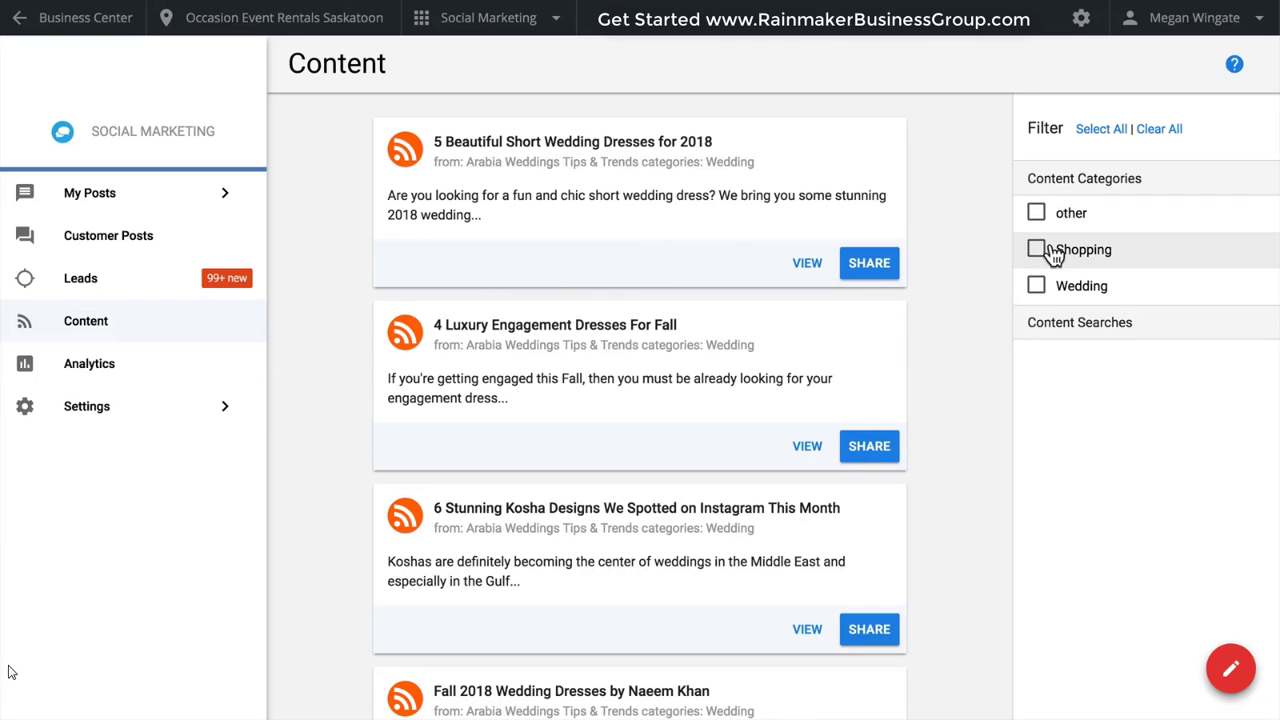
click(1037, 287)
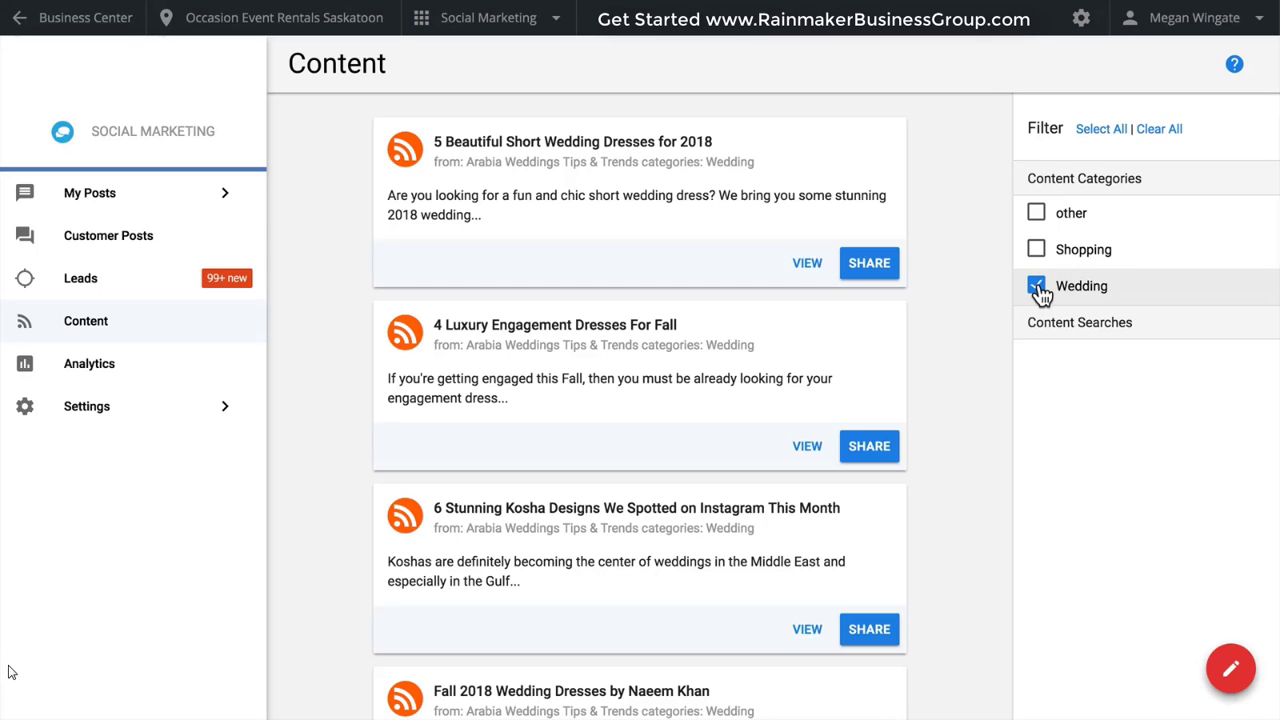
click(868, 264)
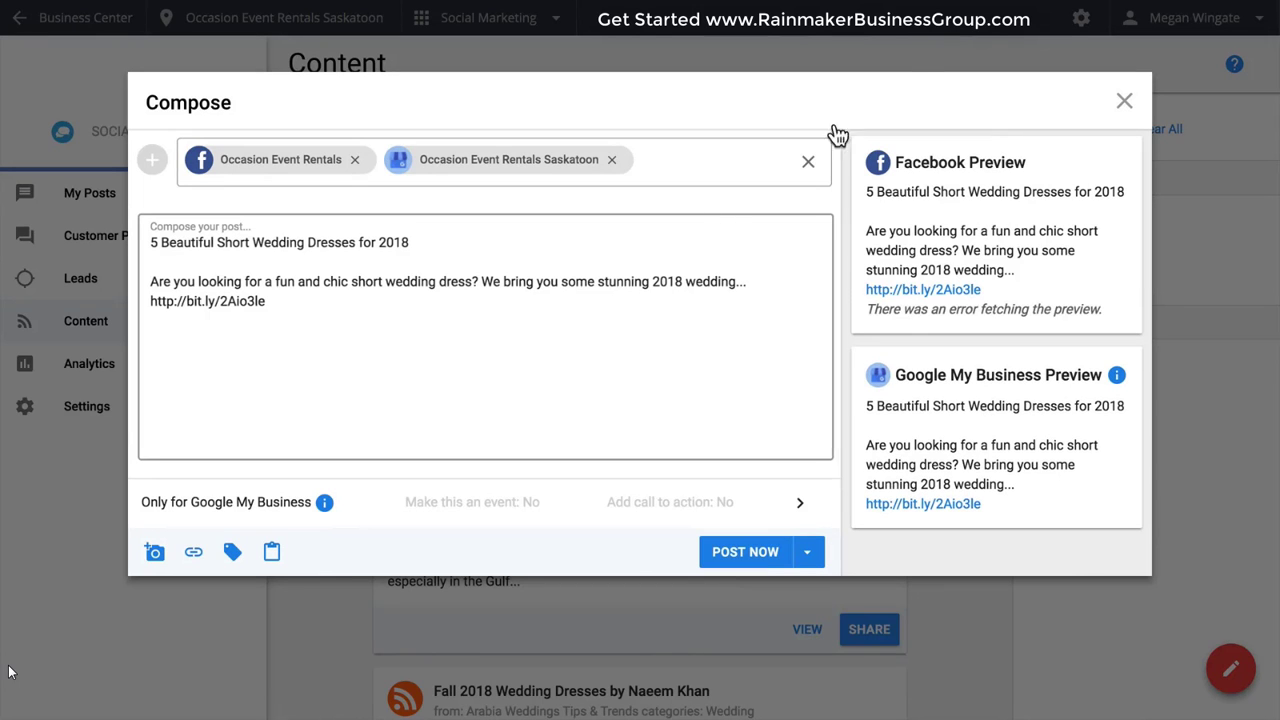
click(1136, 102)
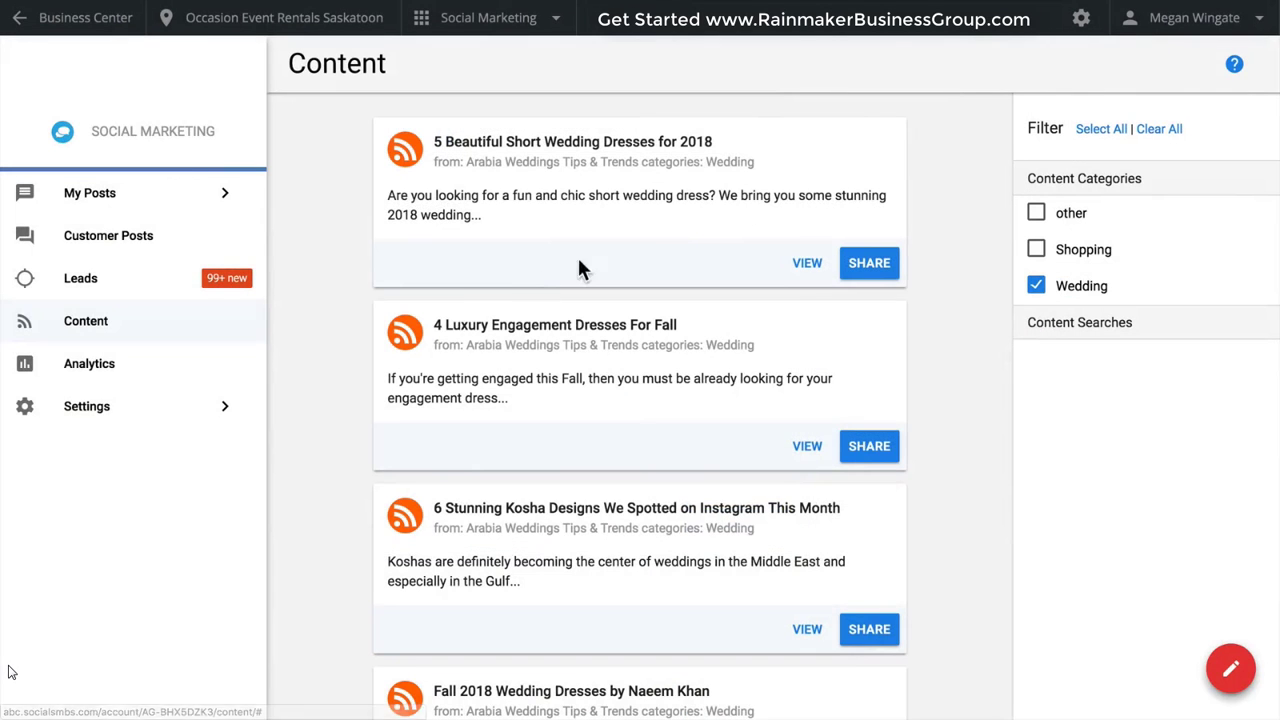
Open the social audience analytics.
click(143, 378)
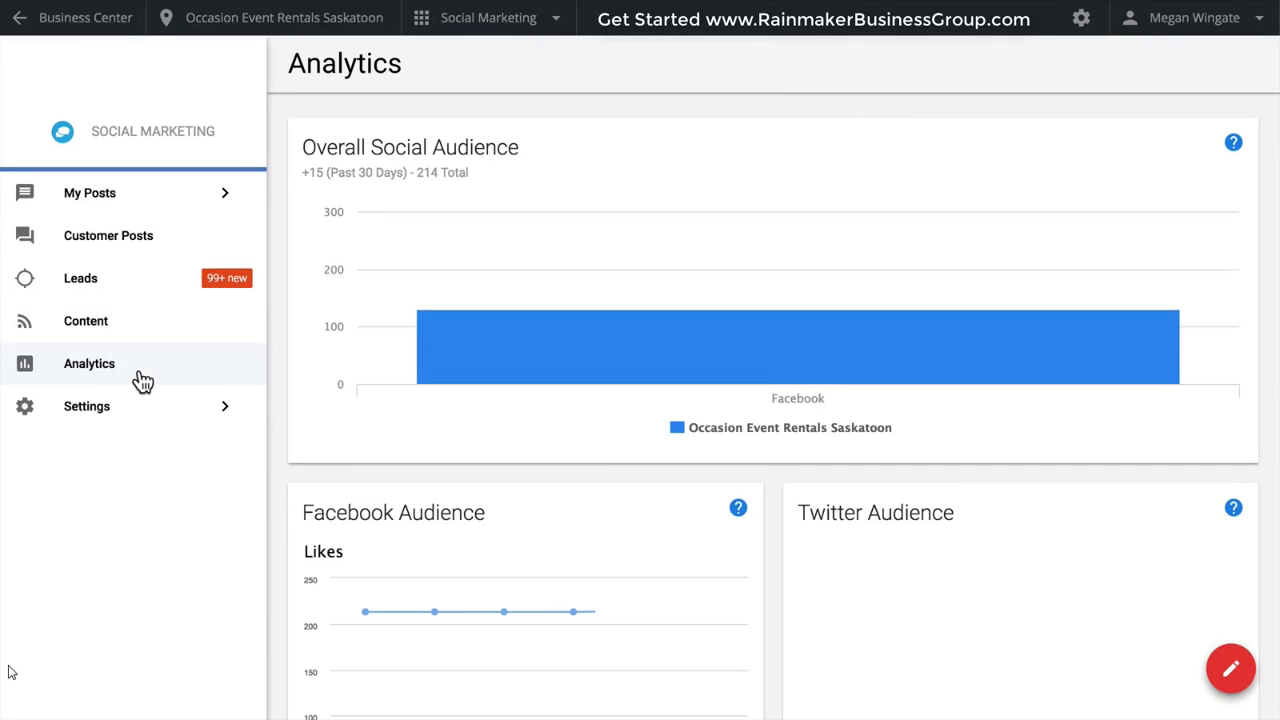